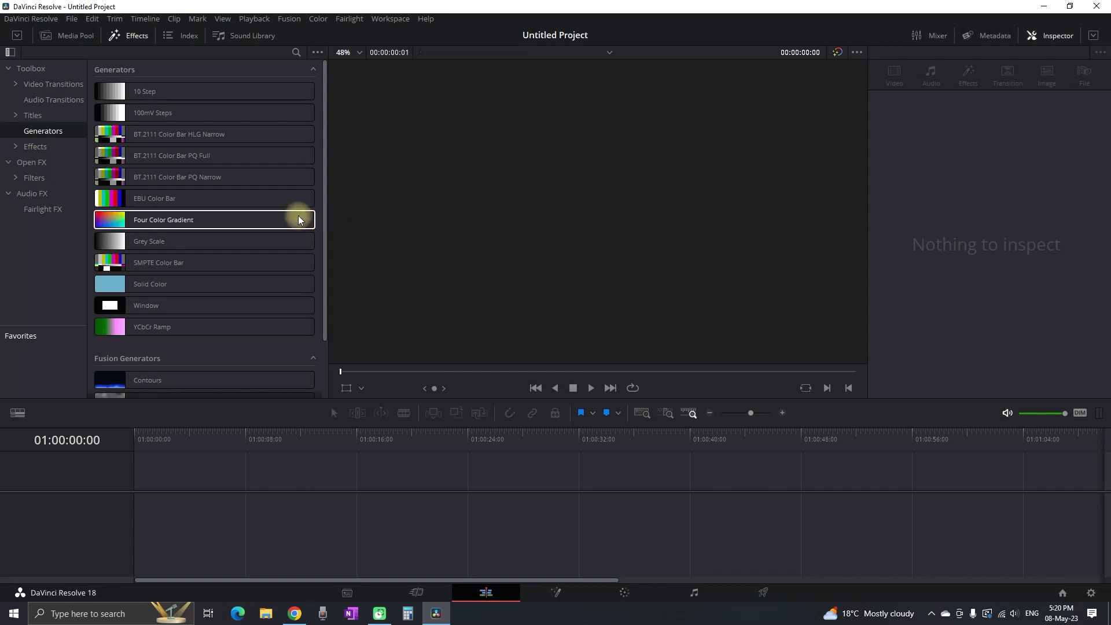
Step: Place a Four Color Gradient on V1 and a black Solid Color generator above it on V2
drag(298, 218, 134, 503)
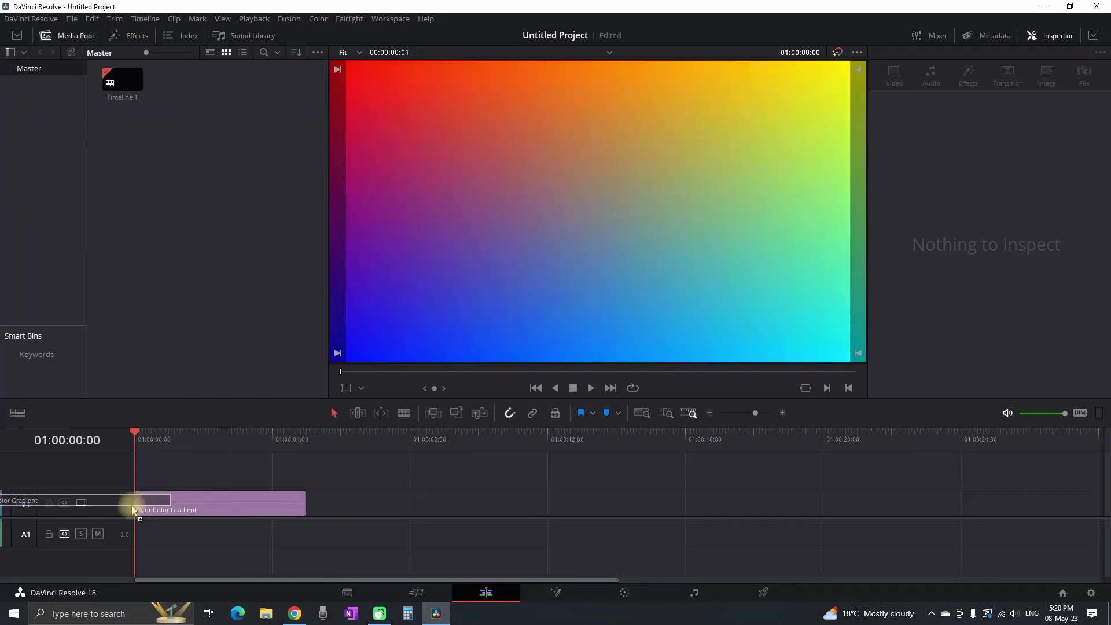
click(139, 38)
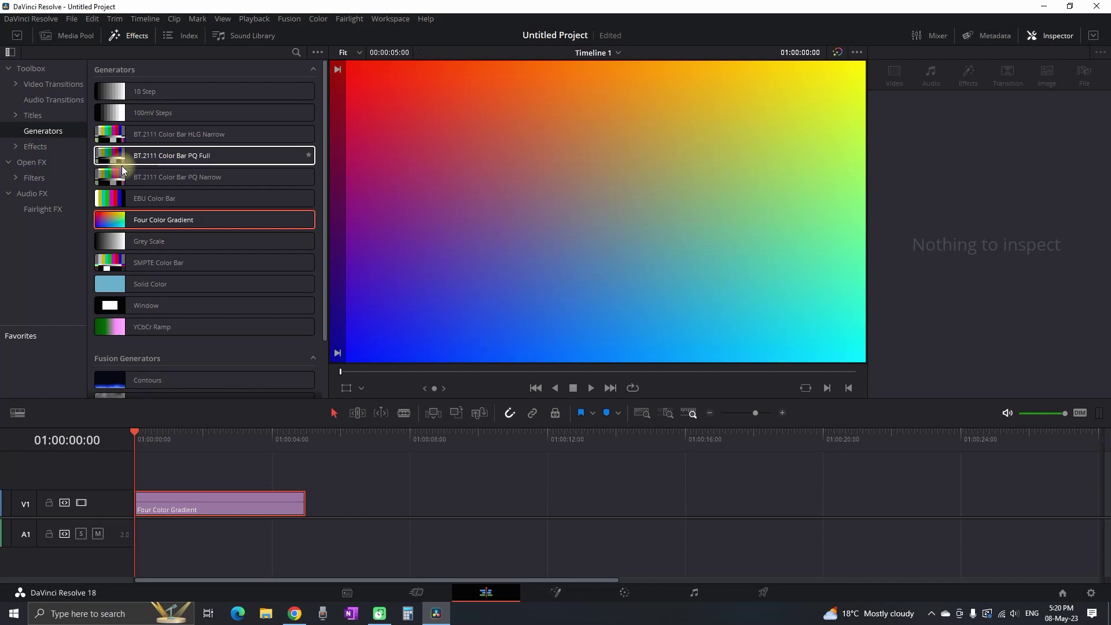
drag(151, 284, 165, 477)
Step: Shrink the black solid to zoom 0.25, then flatten and widen it to a 0.312 x 0.124 bar
click(177, 452)
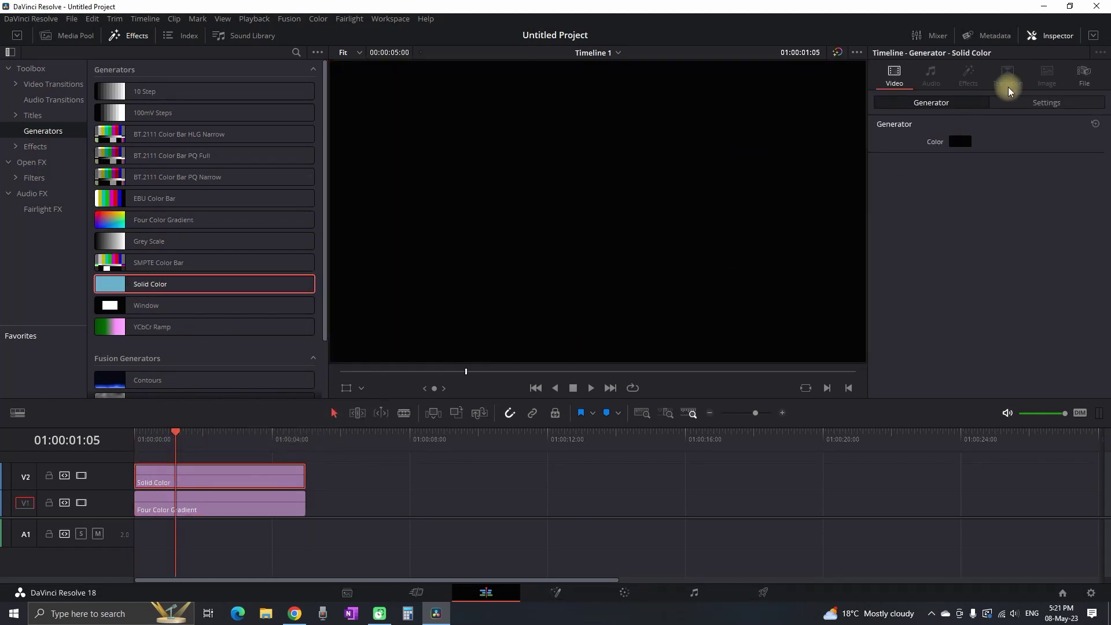
click(1045, 100)
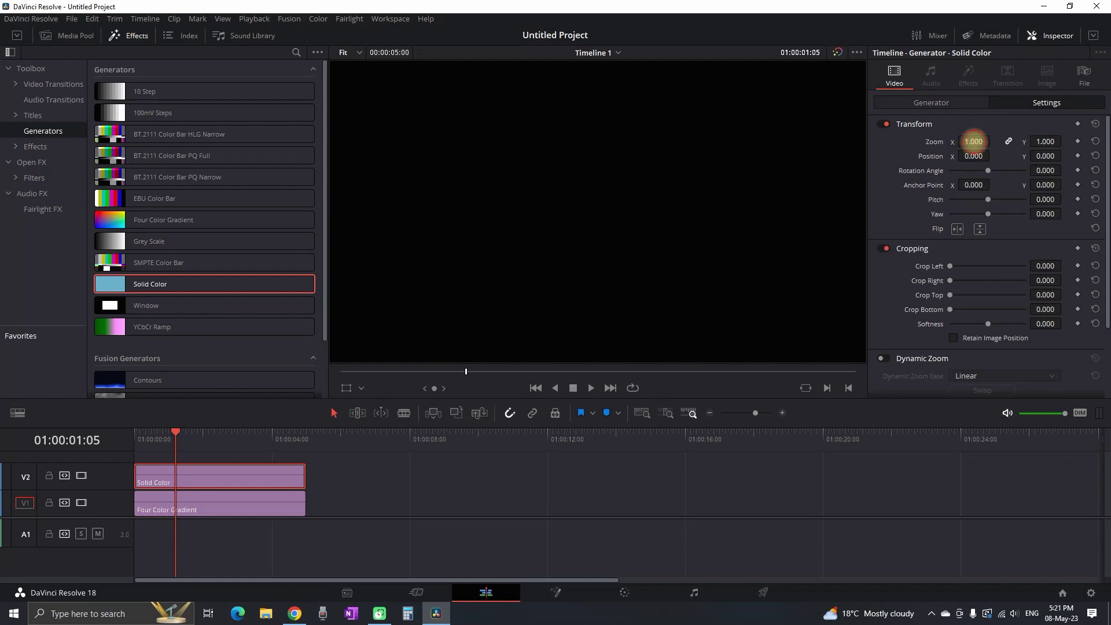
mouse_move(974, 141)
mouse_down()
mouse_move(924, 154)
mouse_move(973, 141)
mouse_up()
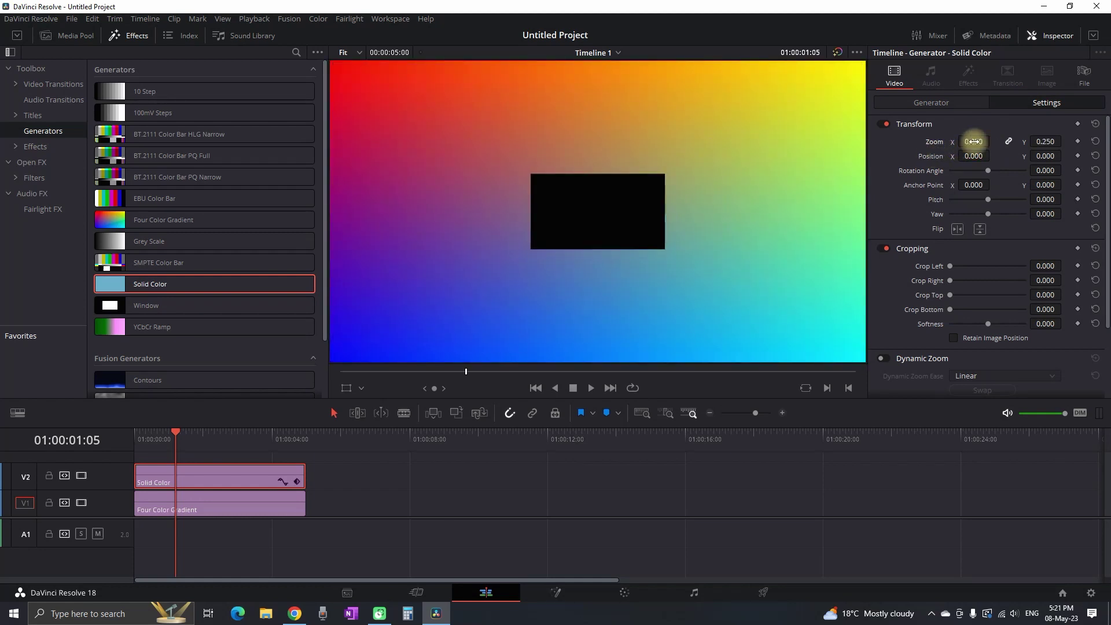
click(346, 388)
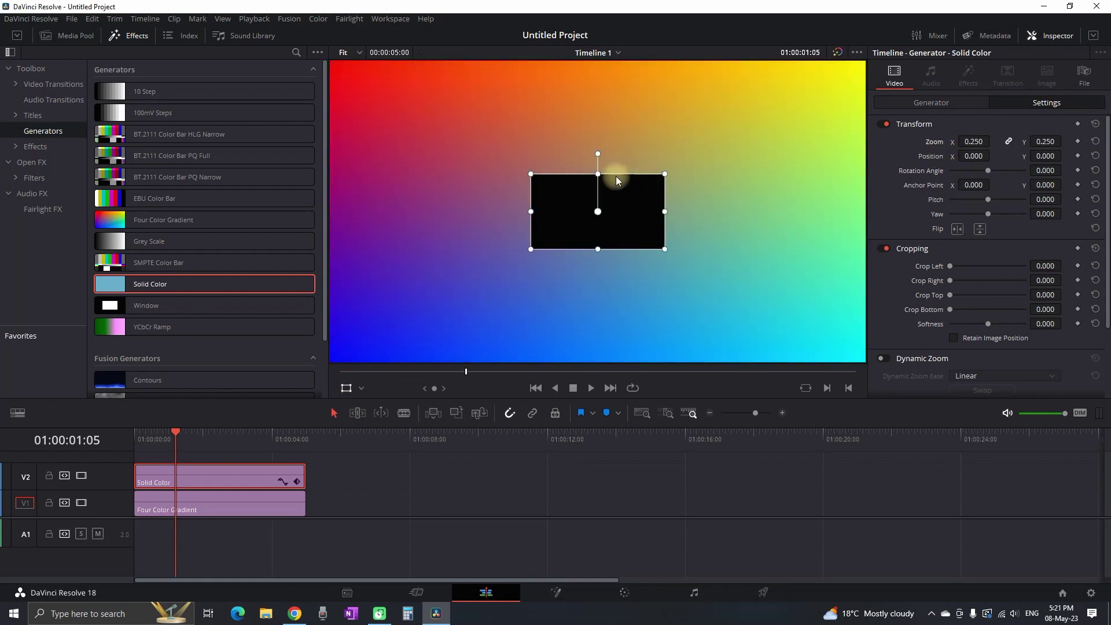
drag(599, 175, 597, 192)
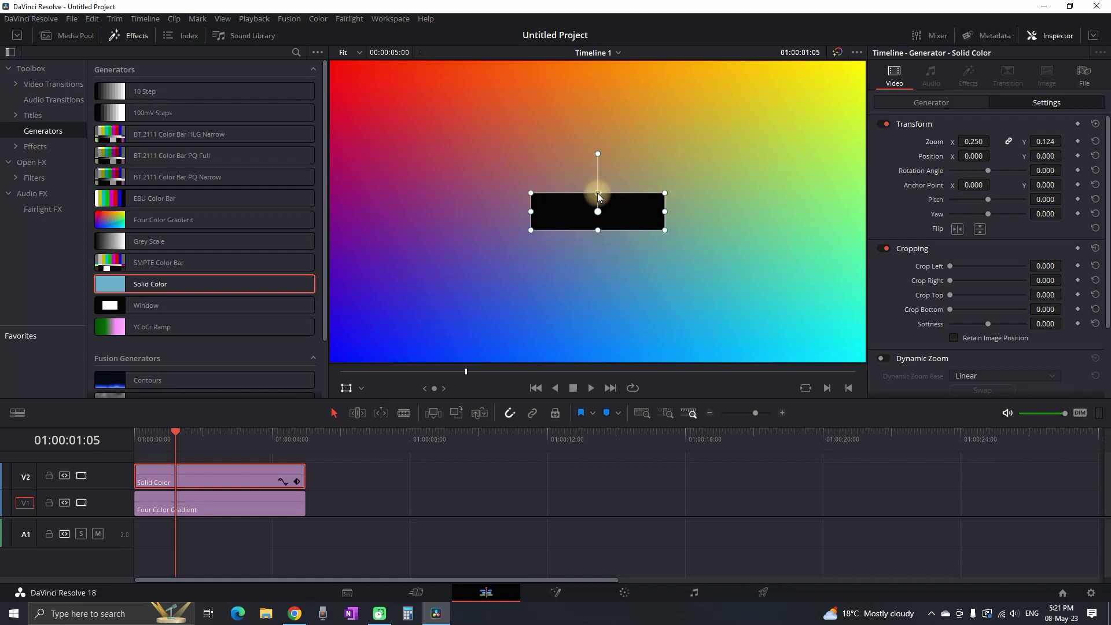
drag(533, 211, 517, 213)
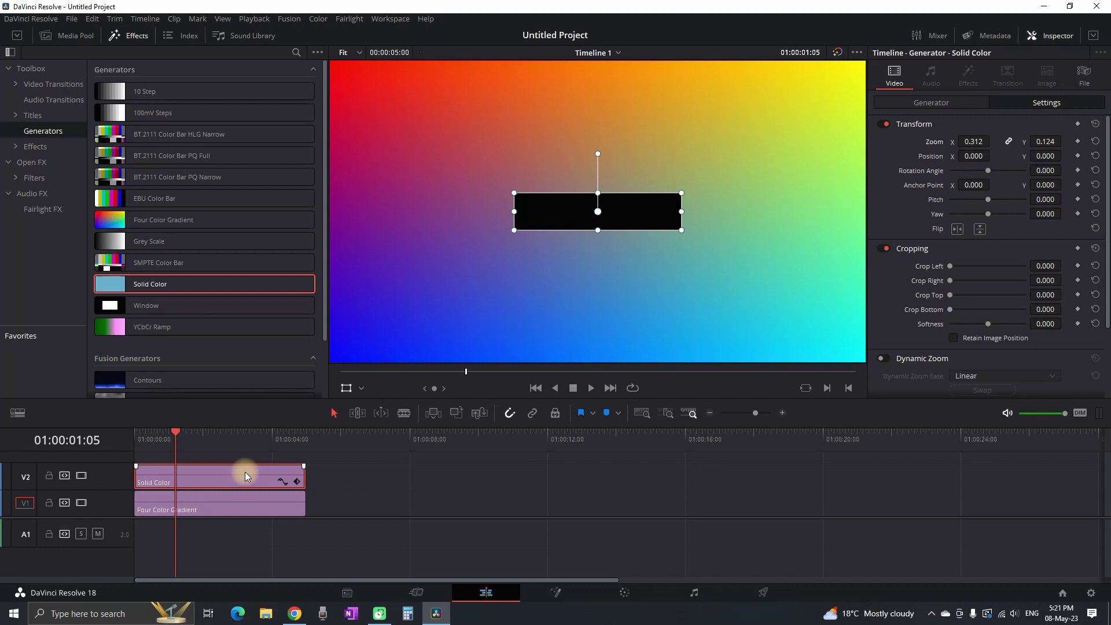
Step: Duplicate the solid right after itself and extend the gradient clip to end with the solids
drag(245, 475, 420, 475)
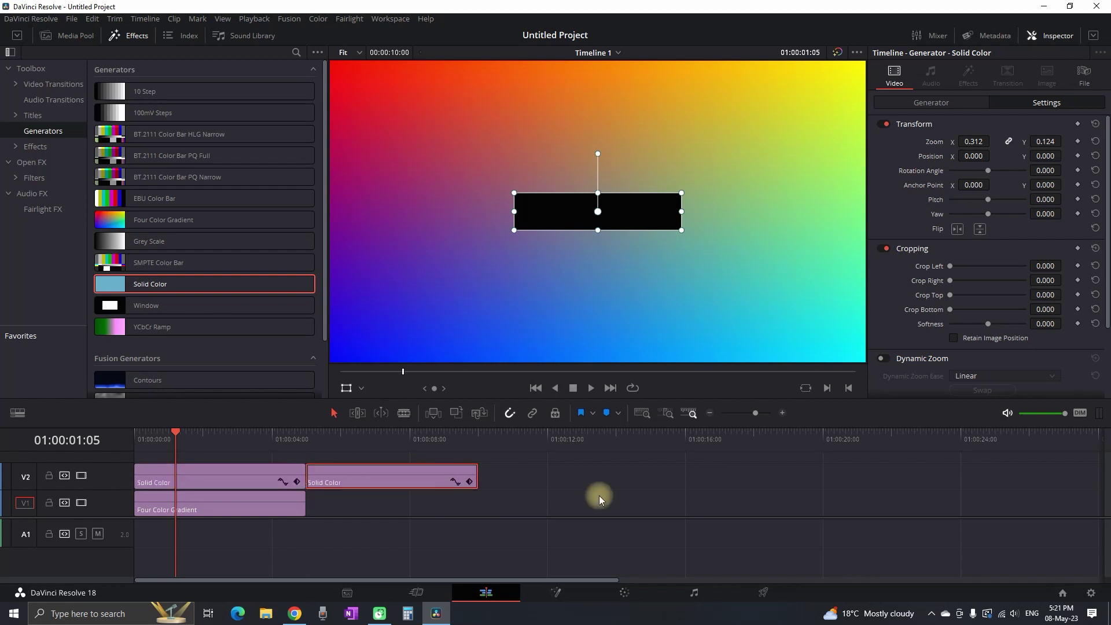
scroll(610, 497, up, 1)
drag(305, 527, 478, 528)
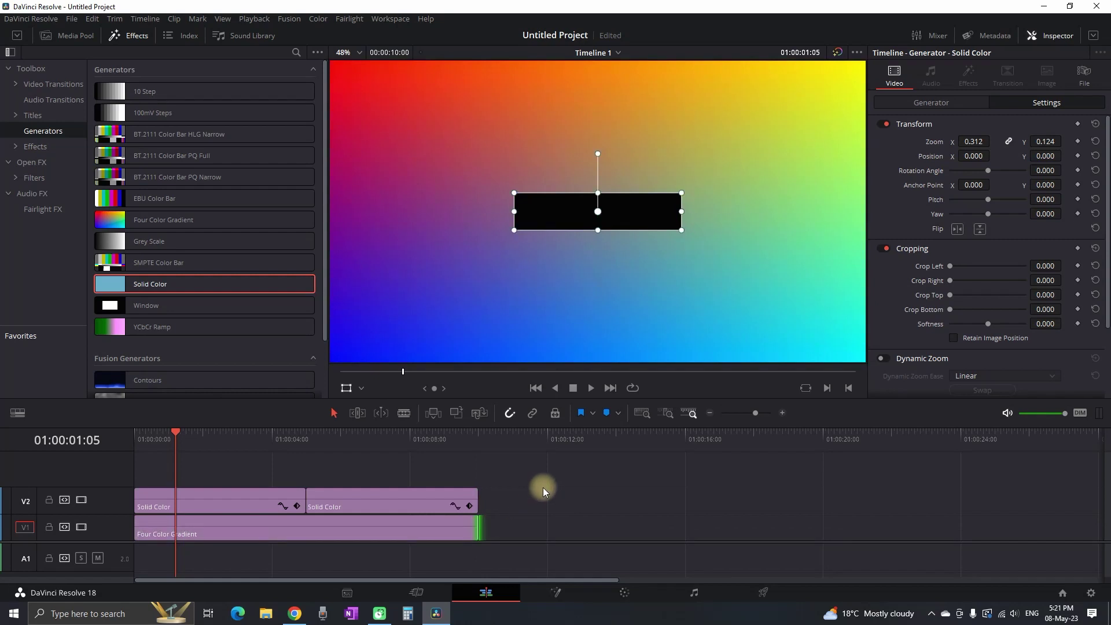
Step: Add a Text title on V3 above the first black bar
click(197, 492)
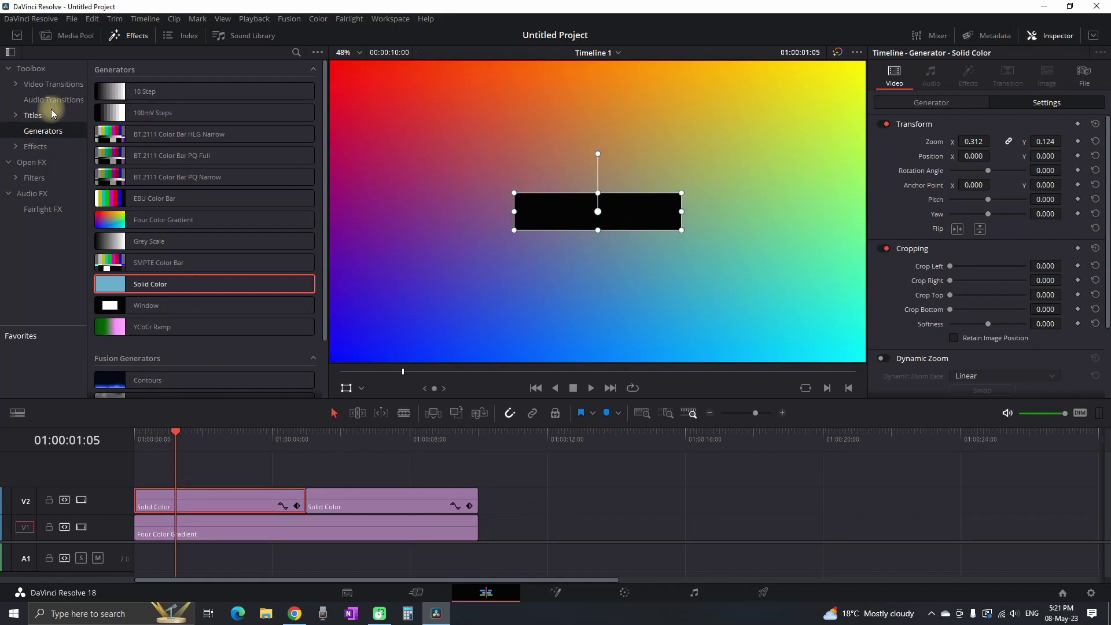
click(33, 116)
drag(138, 176, 194, 471)
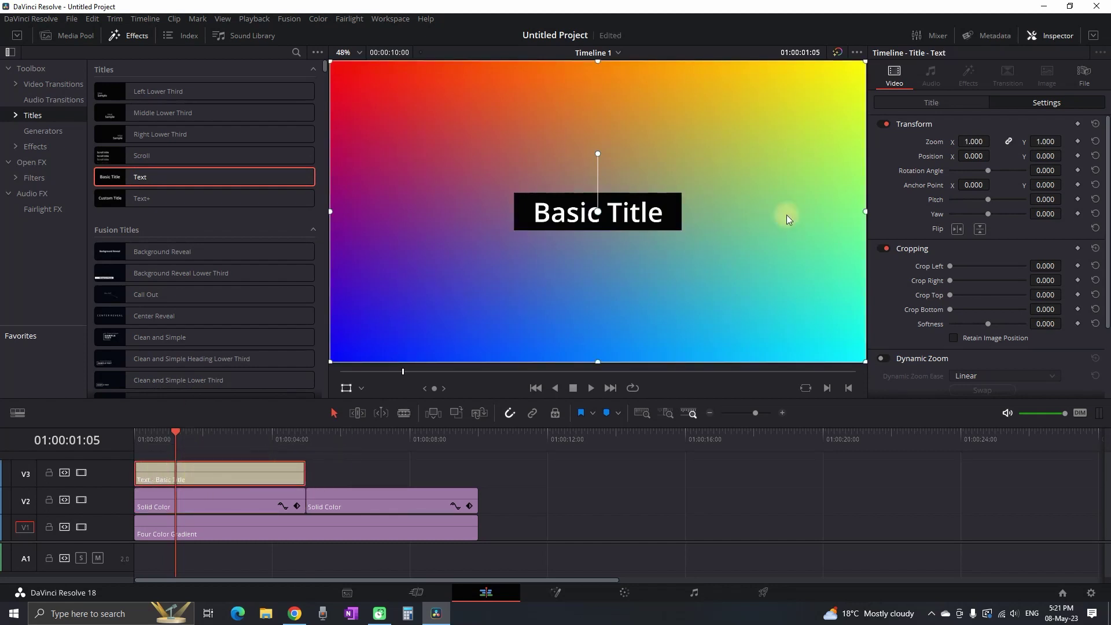
Step: Change the title text to 'Like' in the Intro font, then select the black bar beneath it
click(955, 101)
triple_click(945, 152)
text(Like)
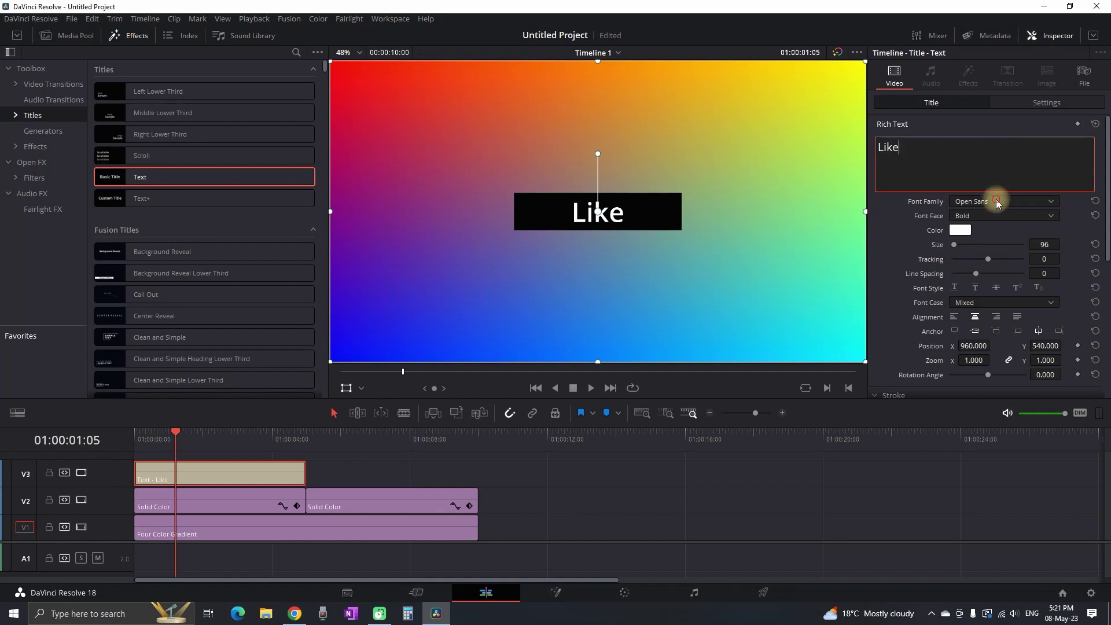
click(996, 201)
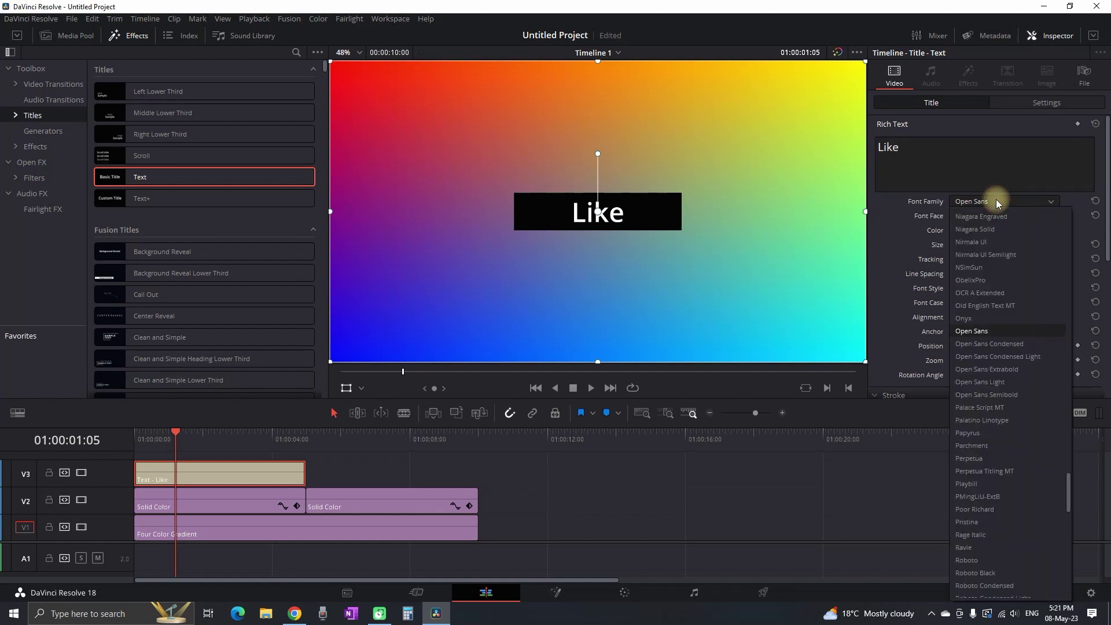
scroll(996, 208, up, 5)
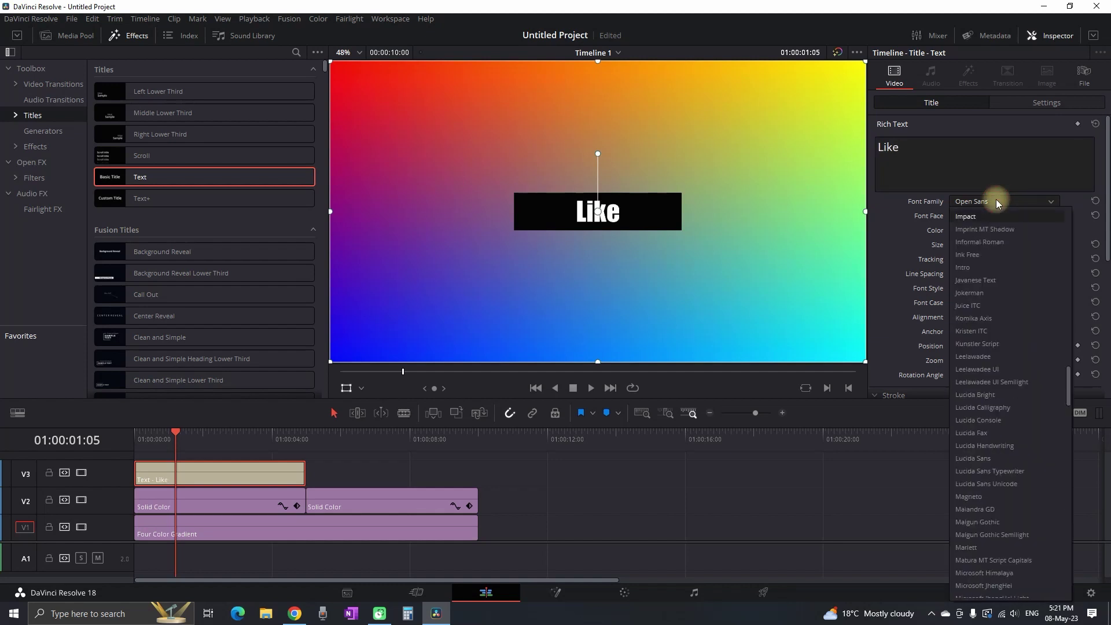
click(971, 268)
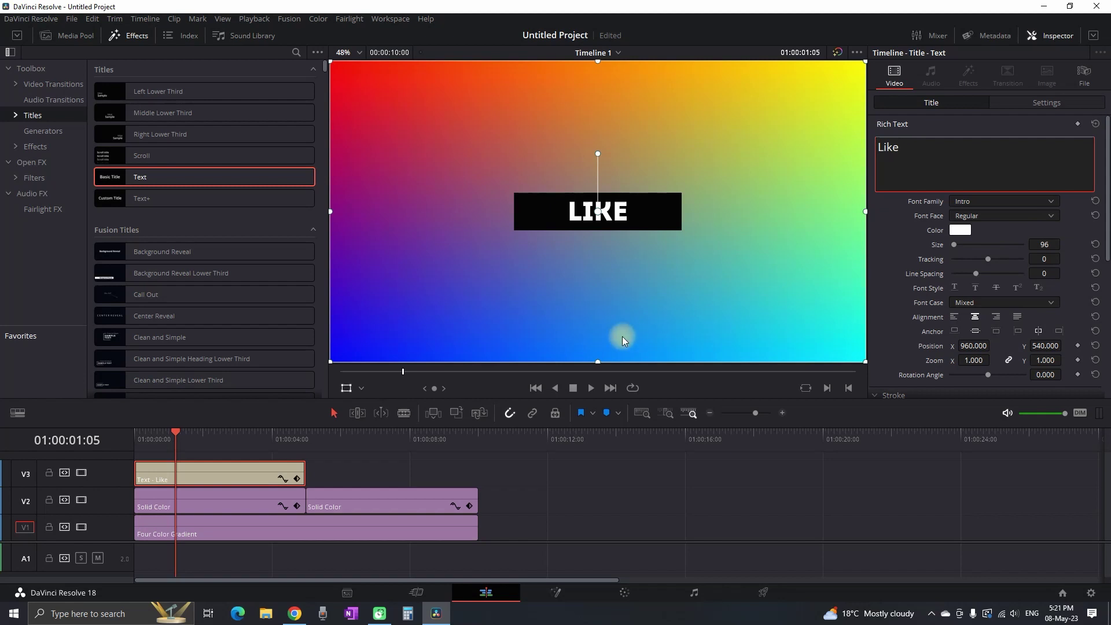
click(218, 496)
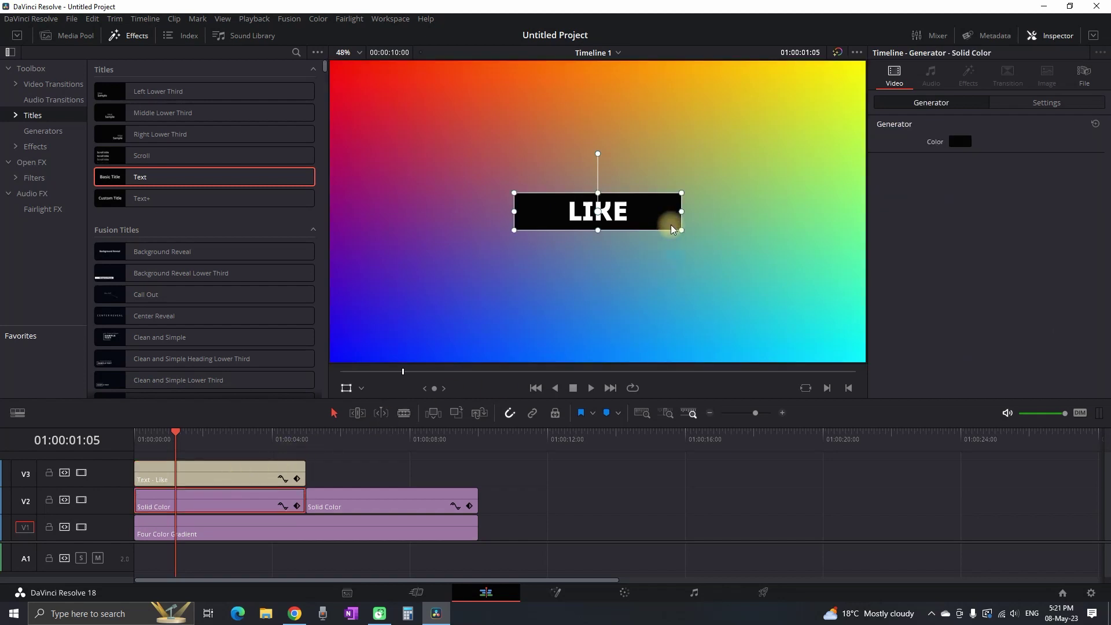
Step: Narrow the bar around LIKE, duplicate the title after it, and retype the copy as 'subscribe'
drag(683, 214, 640, 219)
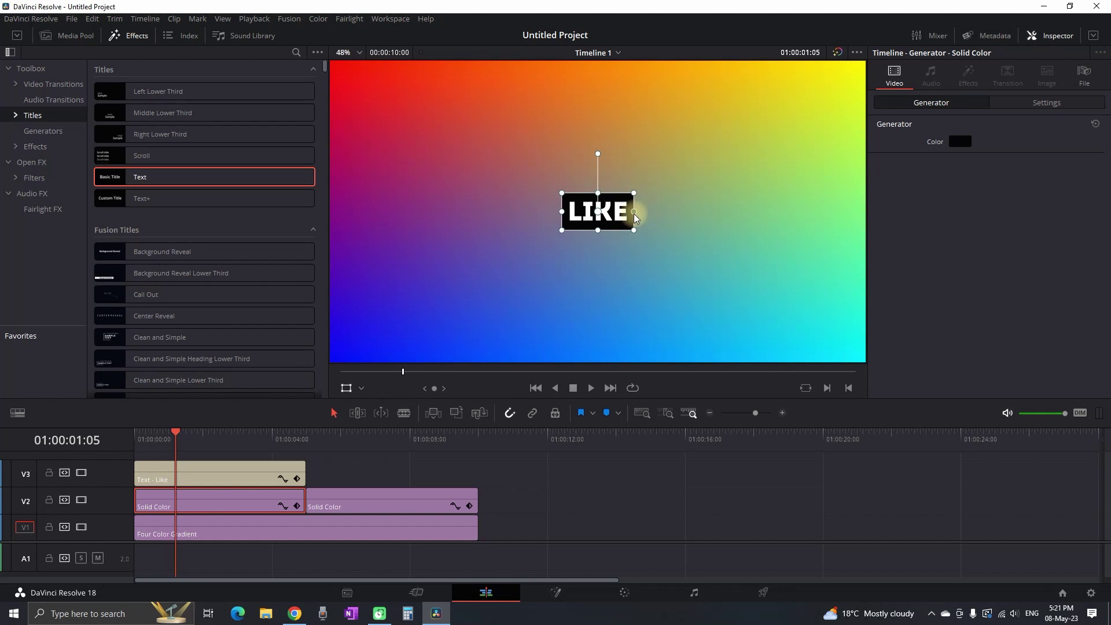
drag(248, 467, 427, 476)
click(404, 440)
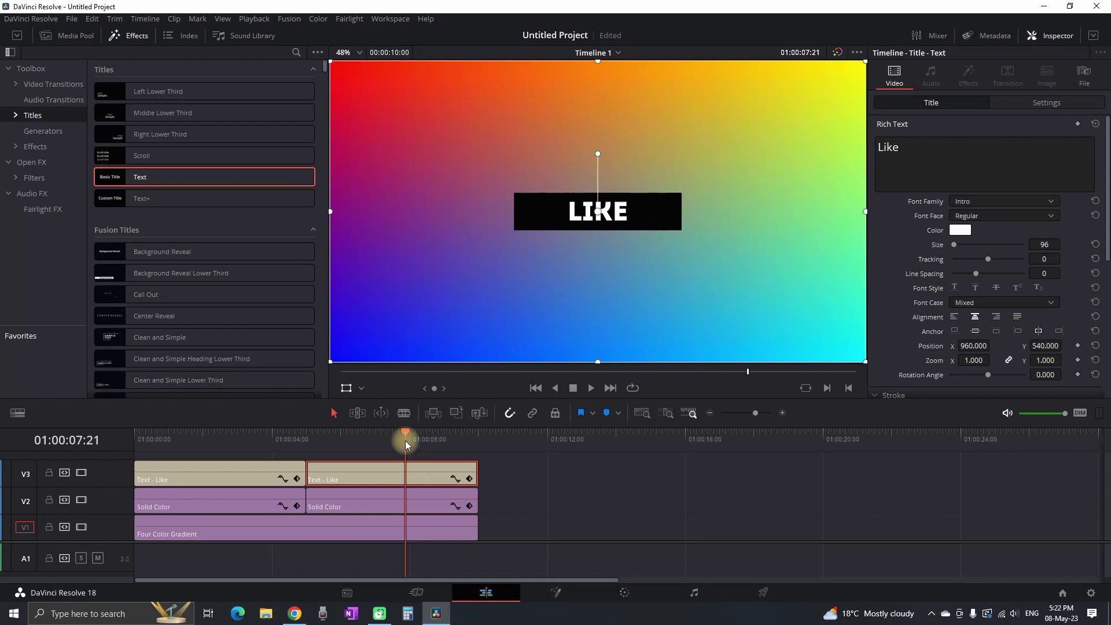
double_click(901, 147)
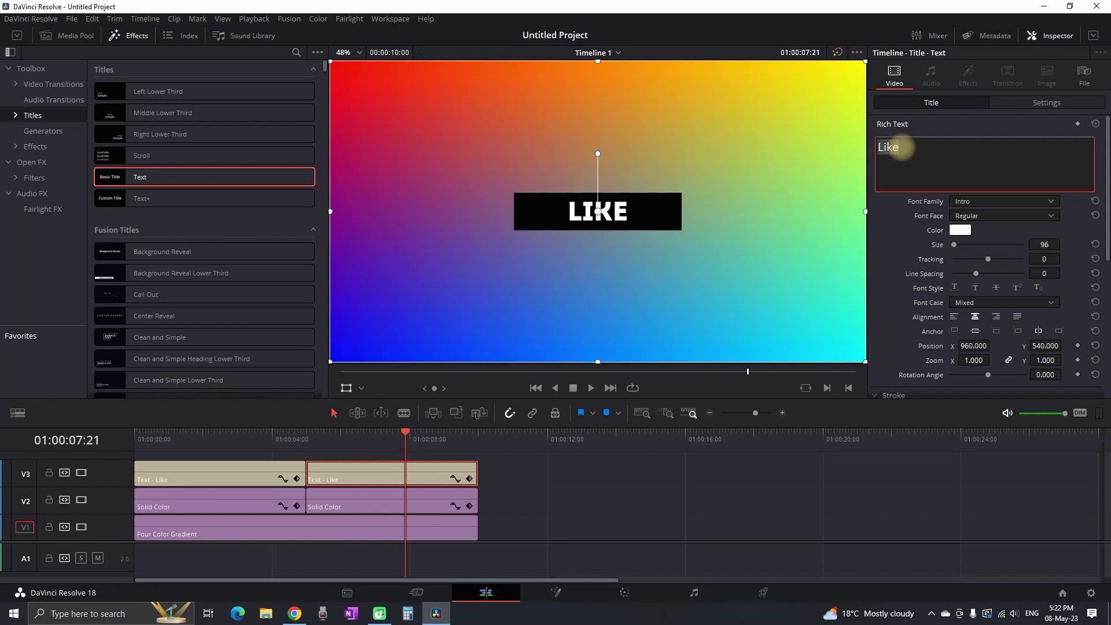
text(subscribe)
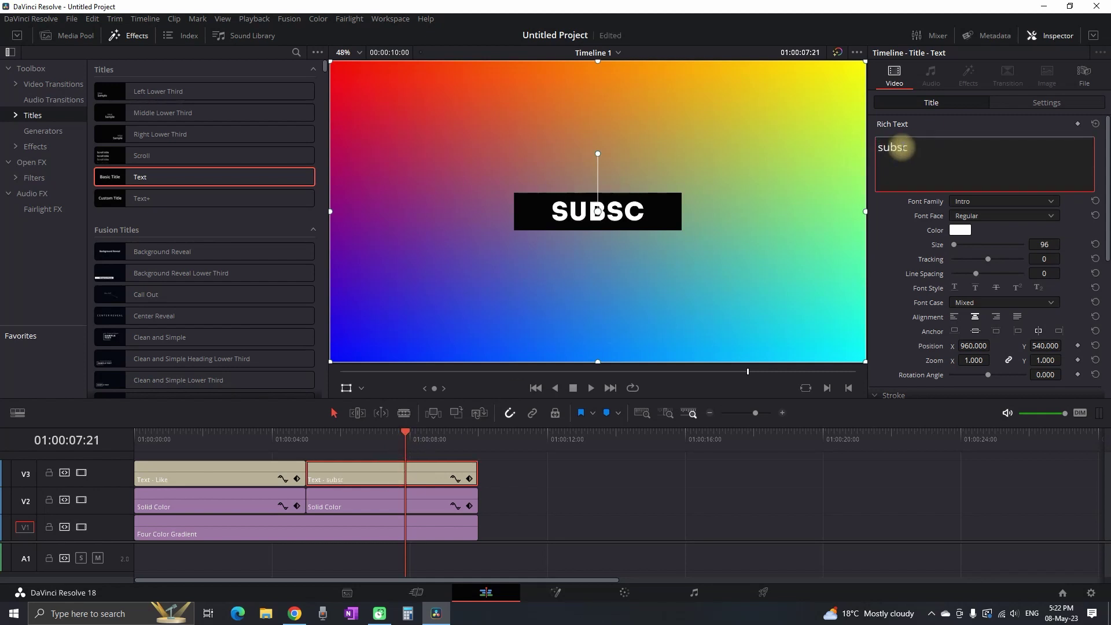
click(517, 475)
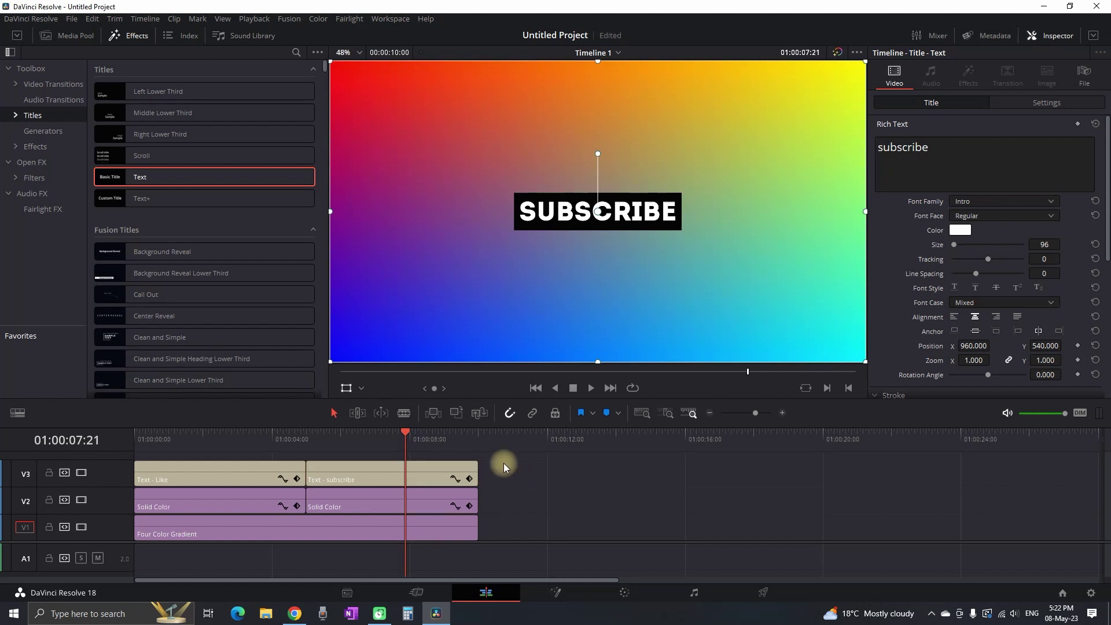
drag(503, 463, 456, 504)
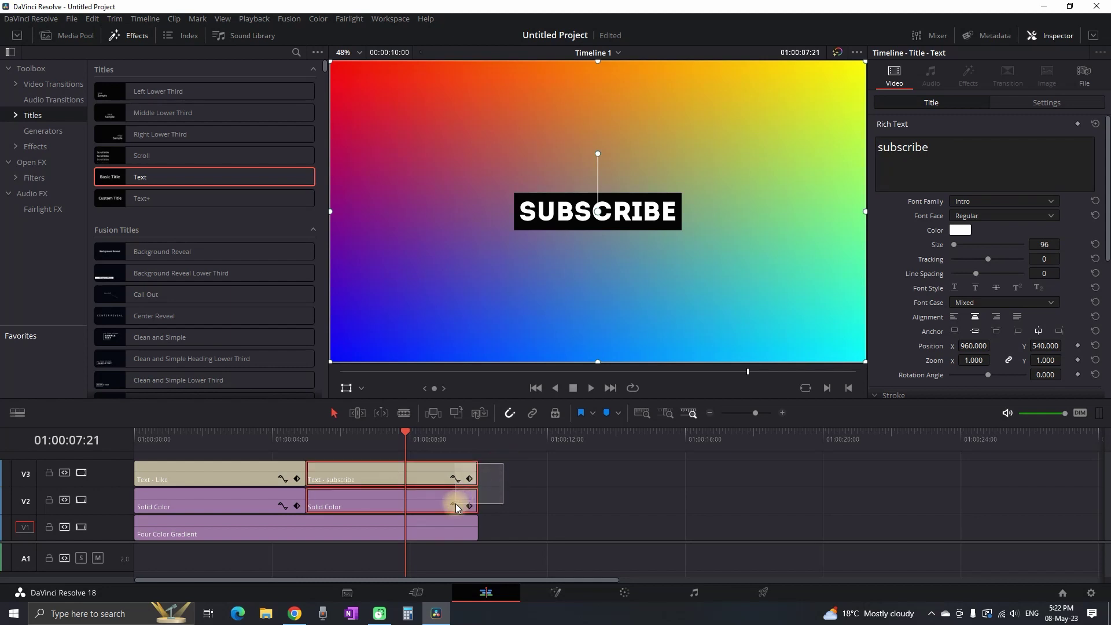
Step: Combine the subscribe title and its black bar into Compound Clip 1
right_click(425, 470)
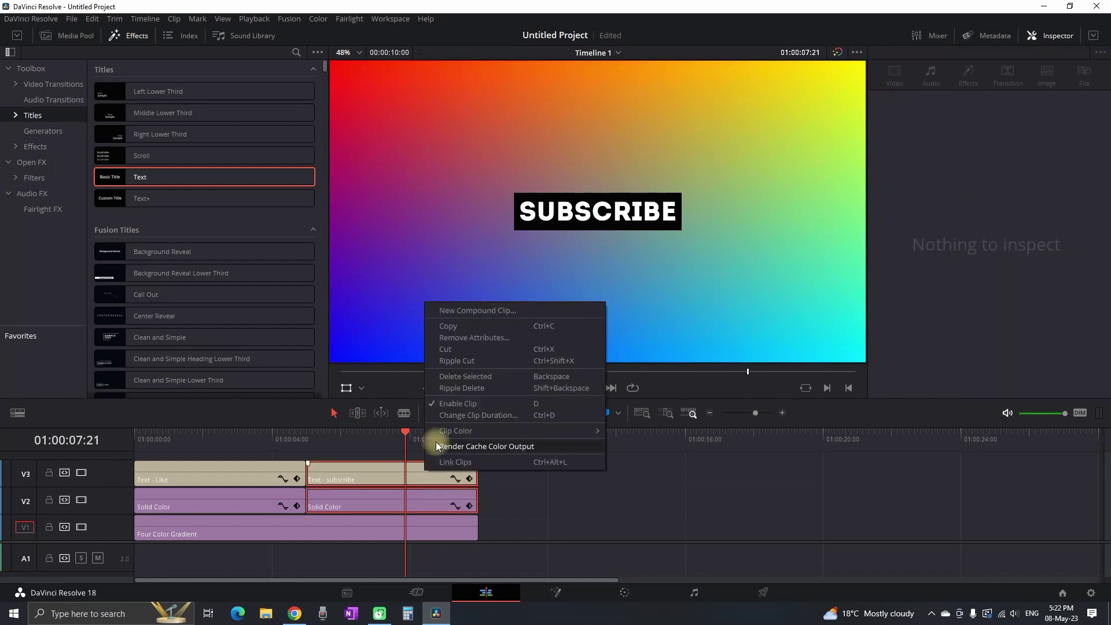
click(474, 312)
click(624, 336)
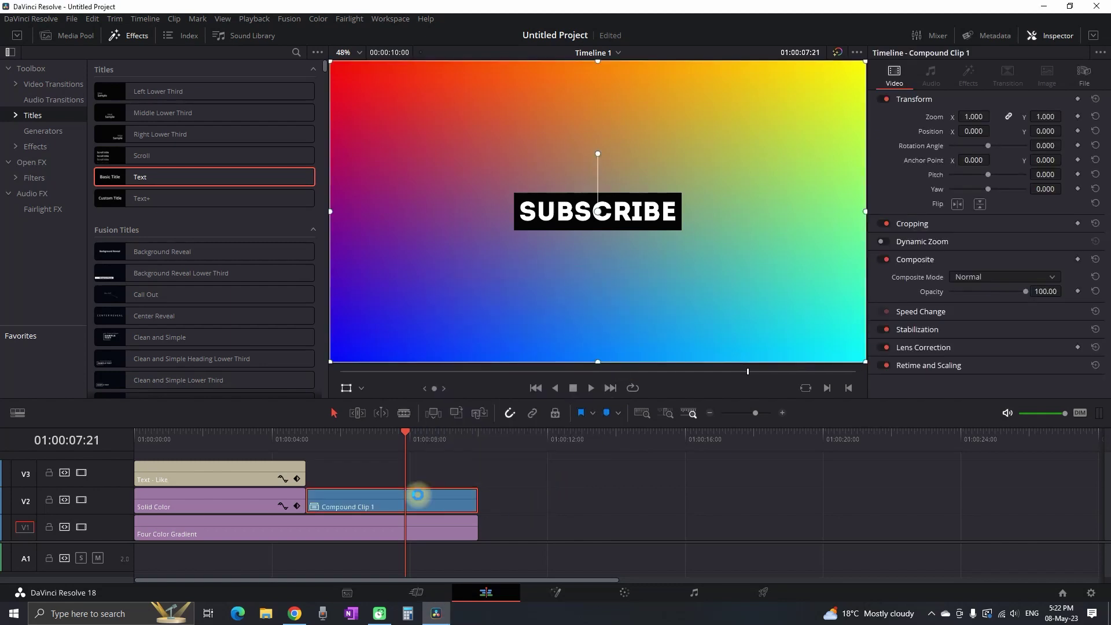
Step: Combine the Like title and its black bar into Compound Clip 2
drag(272, 454, 252, 506)
right_click(252, 499)
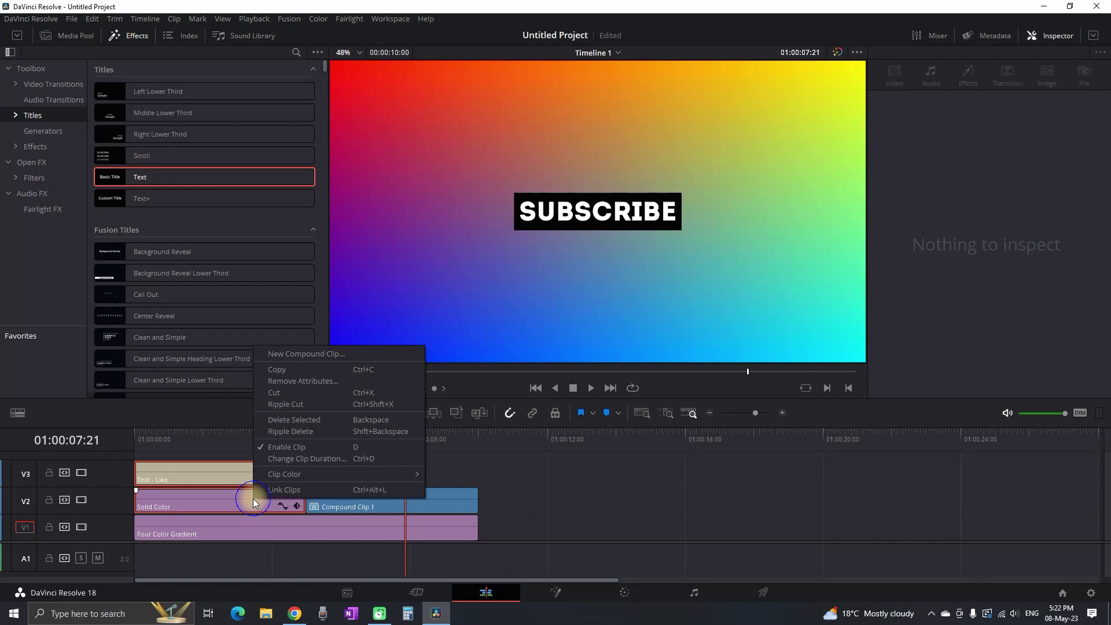
click(289, 356)
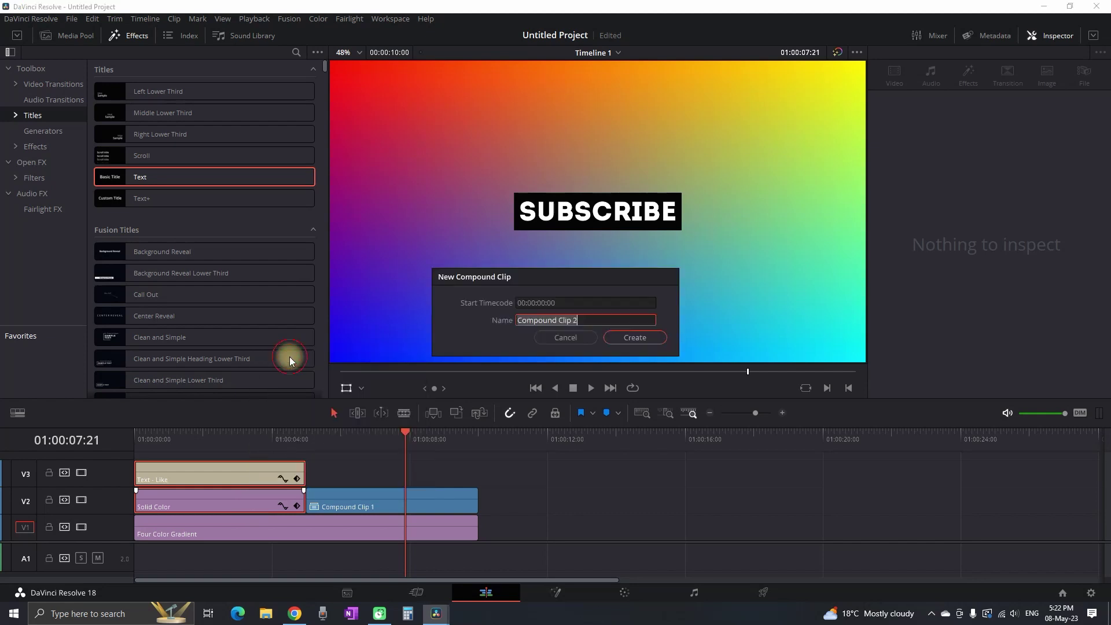
click(606, 338)
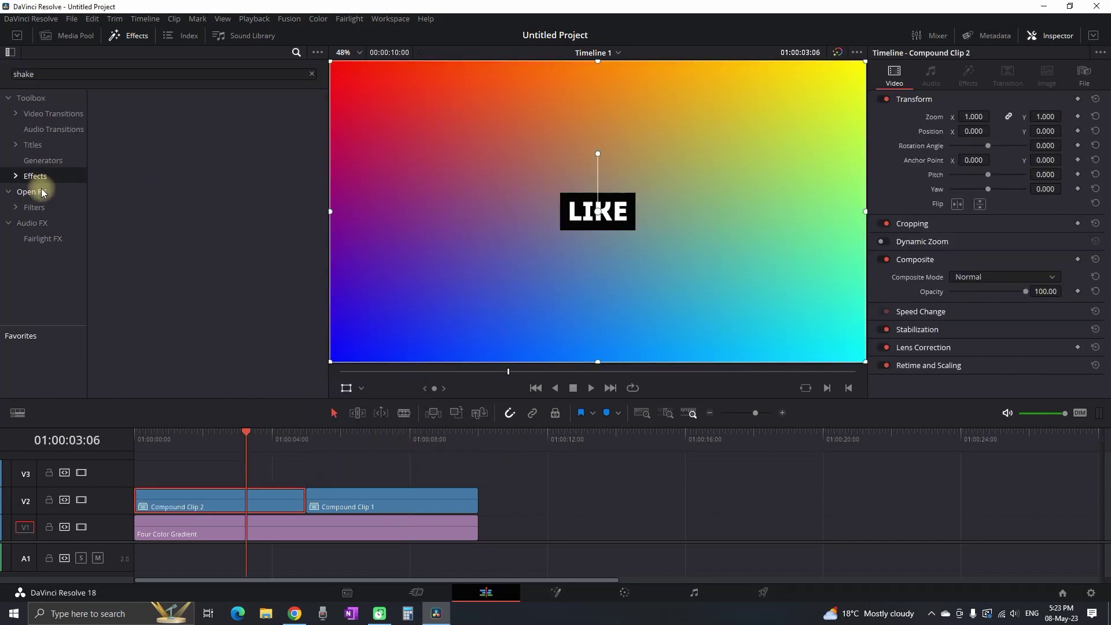
Step: Apply the Open FX Camera Shake to Compound Clip 2 and preview the shaking LIKE title
click(43, 193)
drag(154, 118, 220, 506)
drag(237, 434, 139, 438)
key(space)
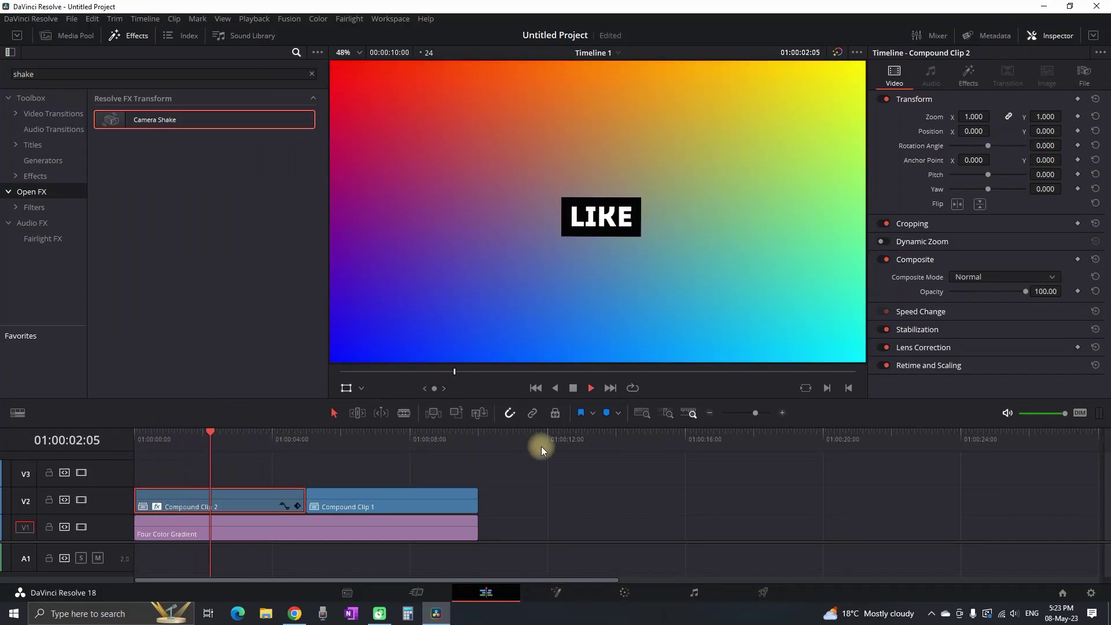
key(space)
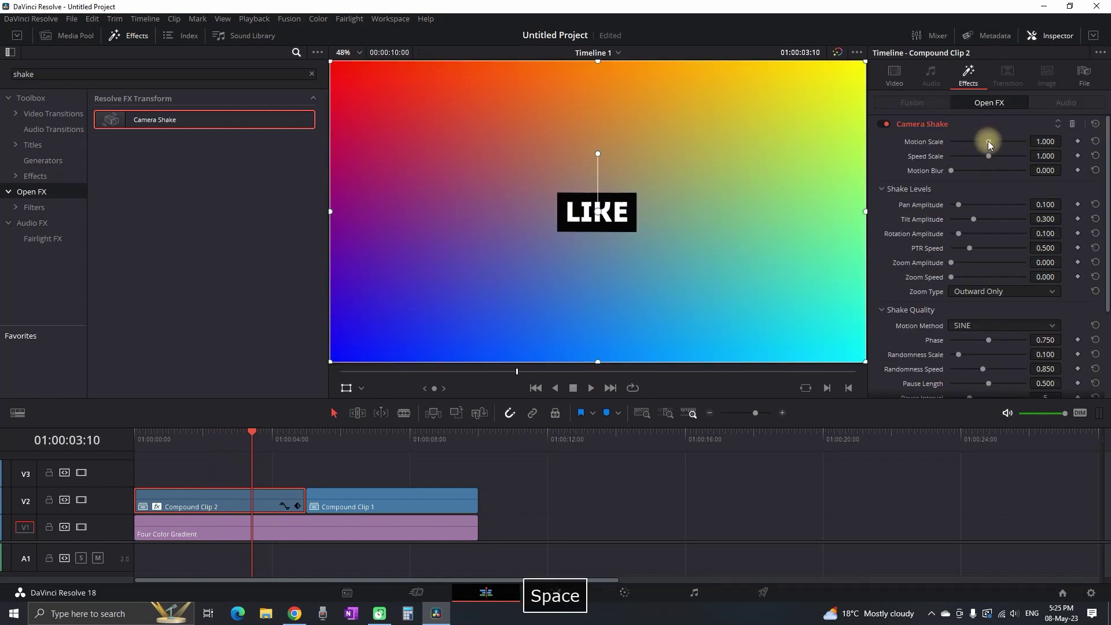
Step: Set Motion Scale 0.341, Speed Scale 1.178 and Rotation Amplitude 0.481, previewing the result
mouse_move(988, 140)
mouse_down()
mouse_move(963, 144)
mouse_move(995, 157)
mouse_up()
click(206, 435)
key(space)
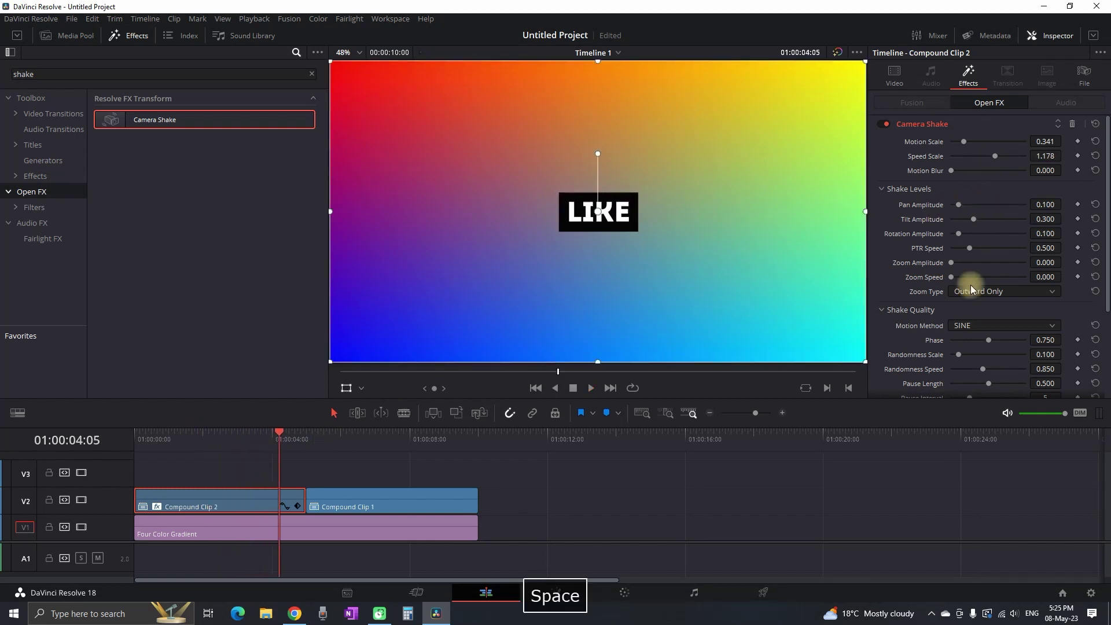
mouse_move(959, 233)
mouse_down()
mouse_move(987, 233)
mouse_move(962, 249)
mouse_up()
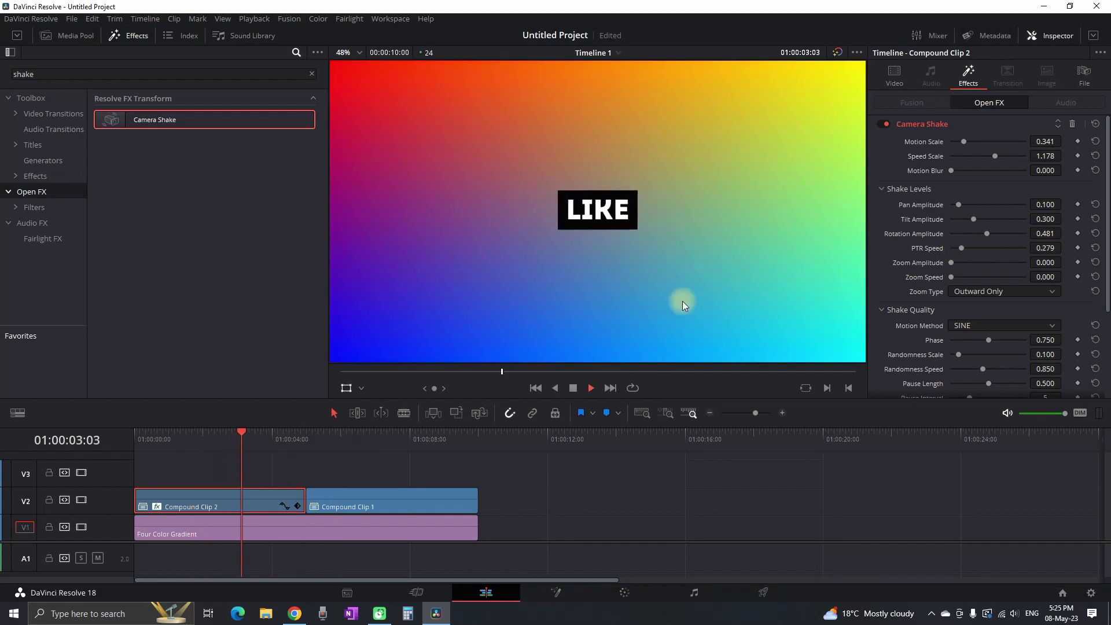
key(space)
Step: Apply Camera Shake to the SUBSCRIBE clip, Compound Clip 1, and play it
click(342, 496)
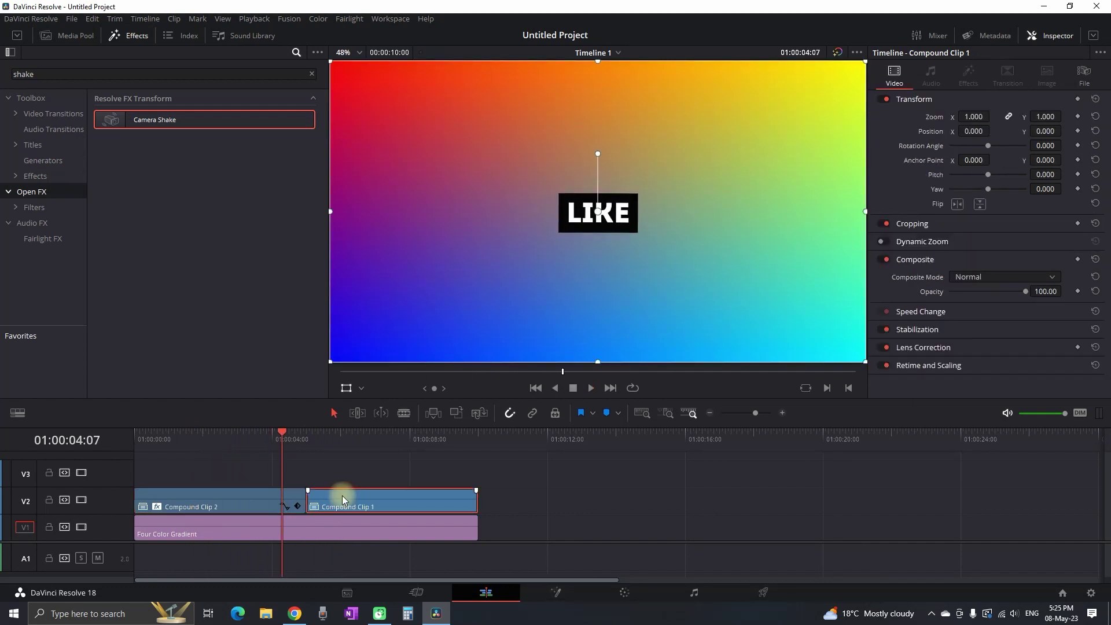
drag(179, 120, 372, 503)
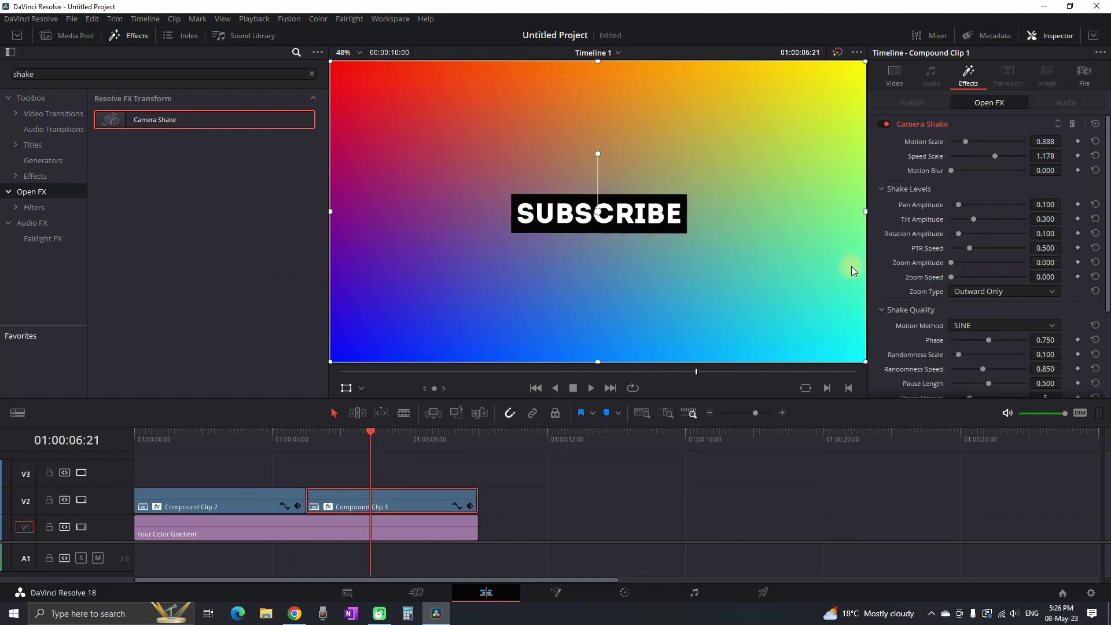
key(space)
Step: Move Compound Clip 2 up to V3 and Compound Clip 1 to the start of V2, then play both
click(261, 496)
key(space)
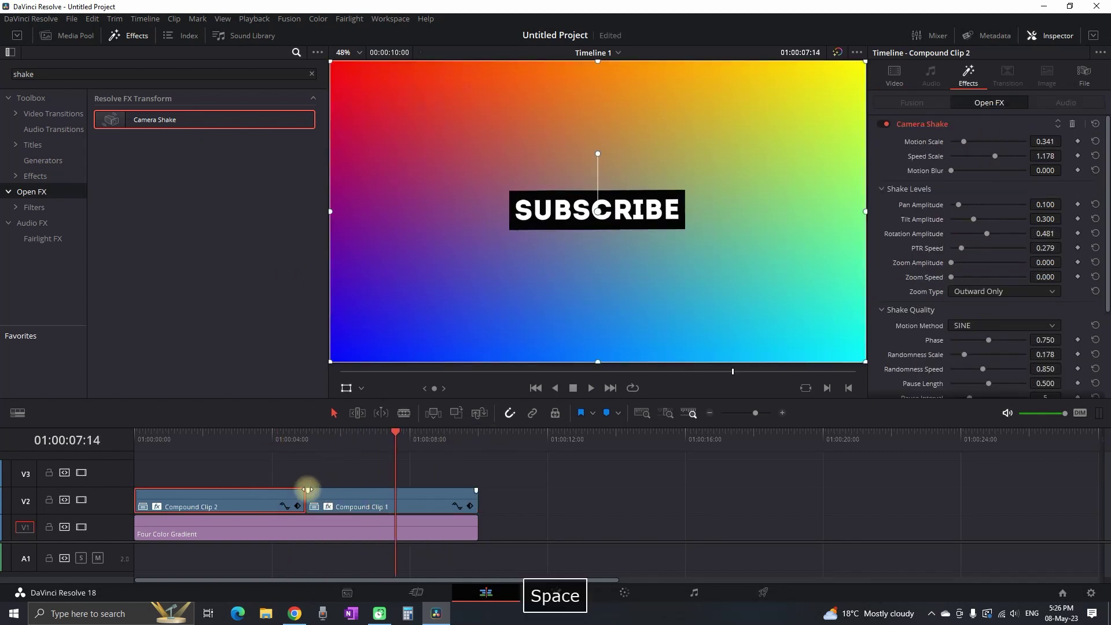
drag(243, 496, 242, 472)
drag(315, 498, 144, 498)
click(168, 440)
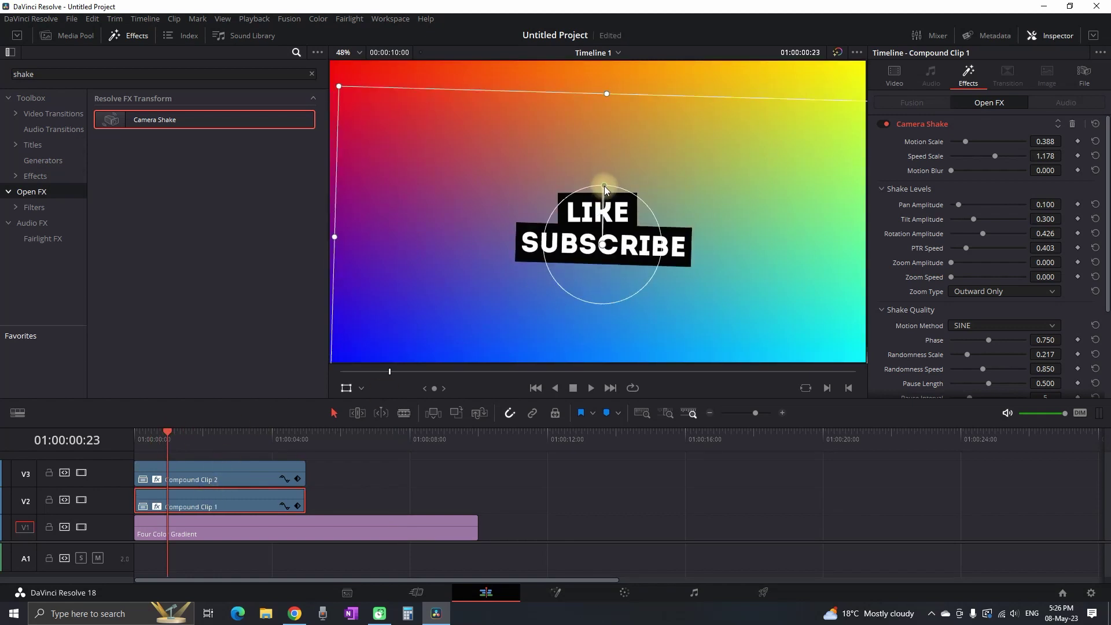
key(Home)
key(space)
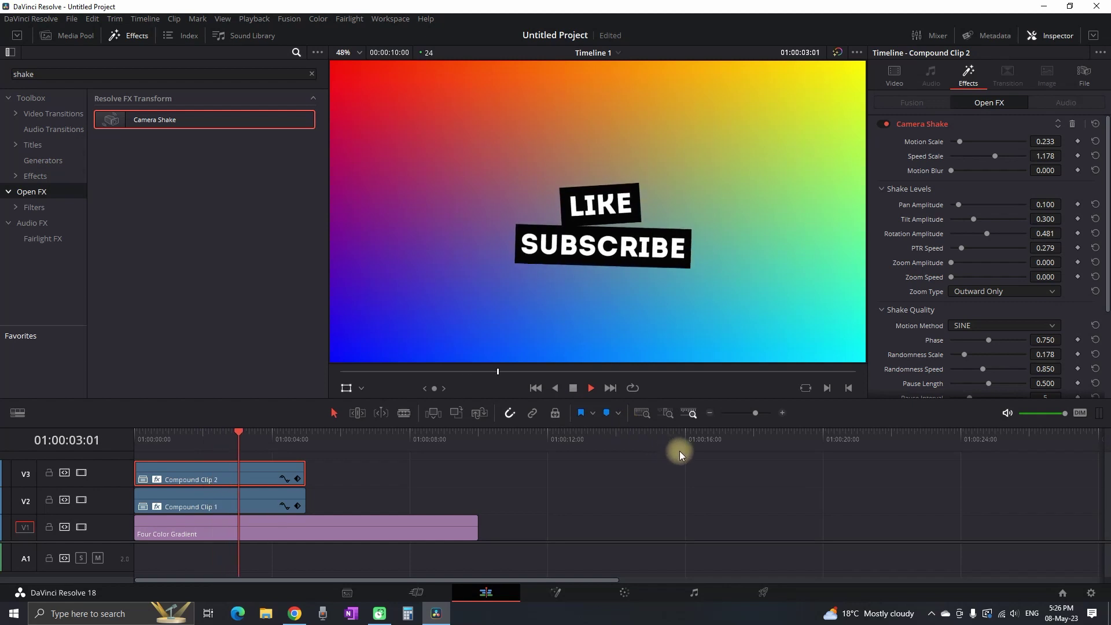
key(space)
Step: Nest the LIKE and SUBSCRIBE clips into Compound Clip 3
drag(330, 462, 231, 489)
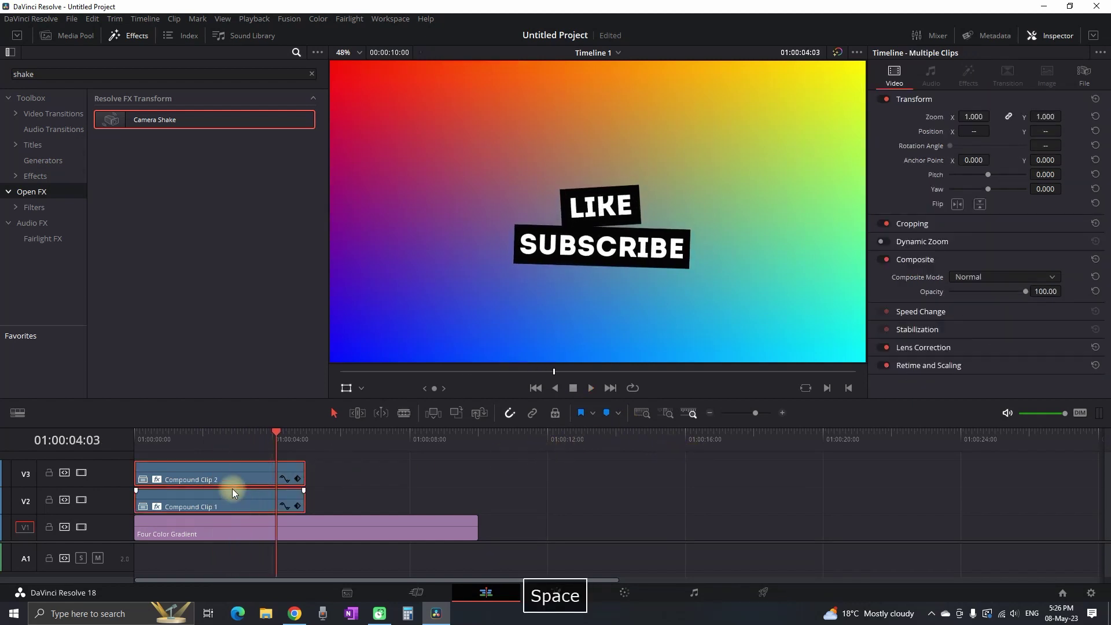
right_click(226, 474)
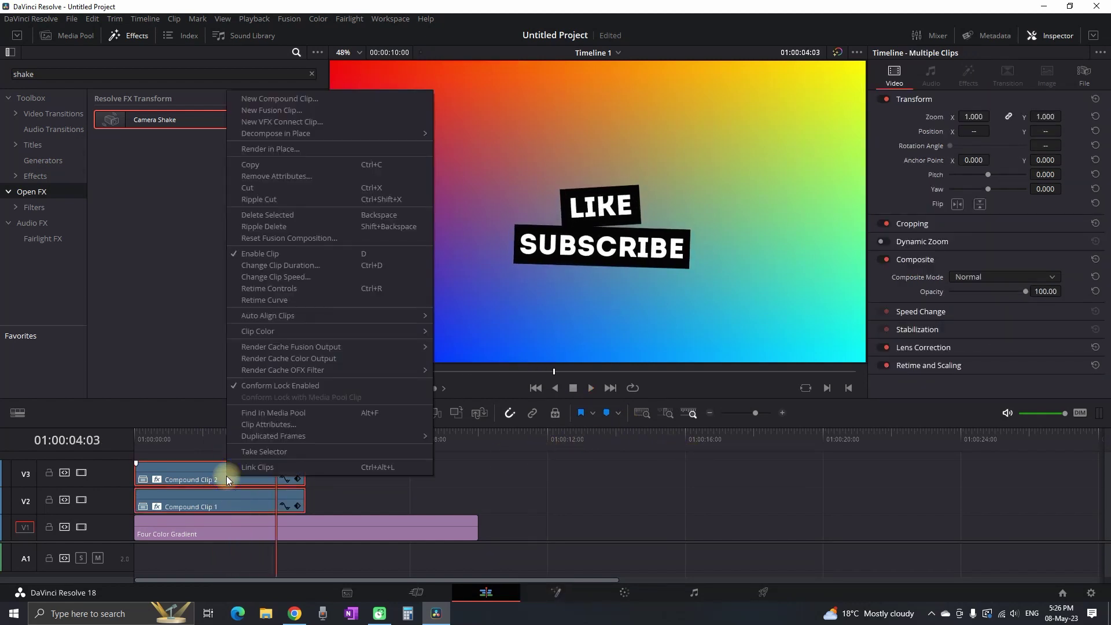
click(285, 104)
click(634, 336)
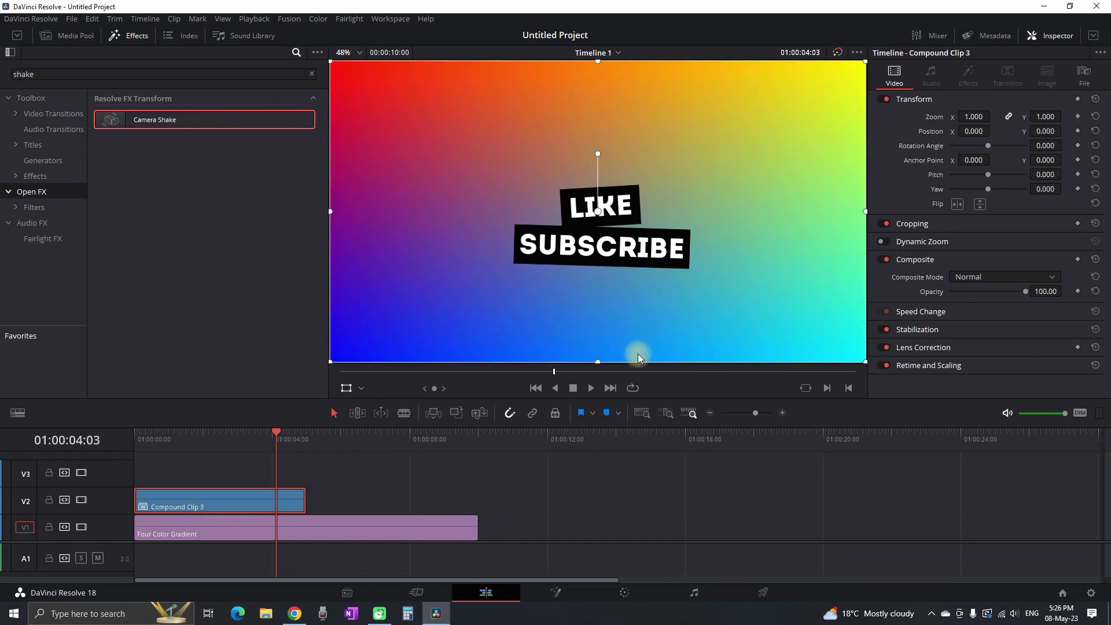
Step: Move Compound Clip 3 to the lower-left corner, scale it to 0.699 zoom, and preview
drag(683, 274, 519, 351)
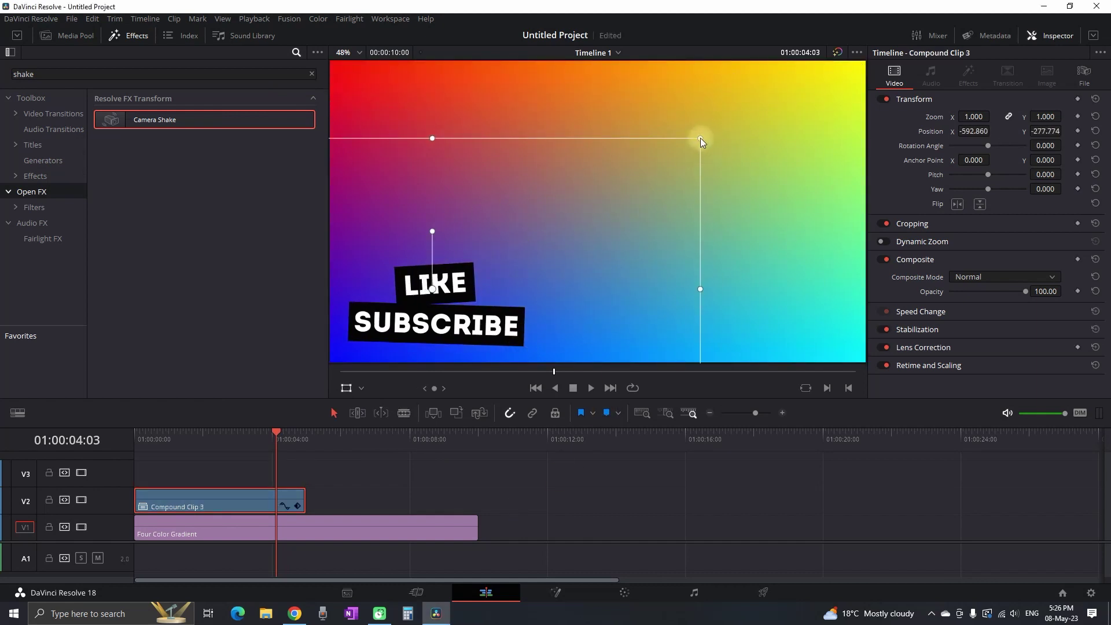
drag(701, 138, 558, 224)
key(Home)
key(space)
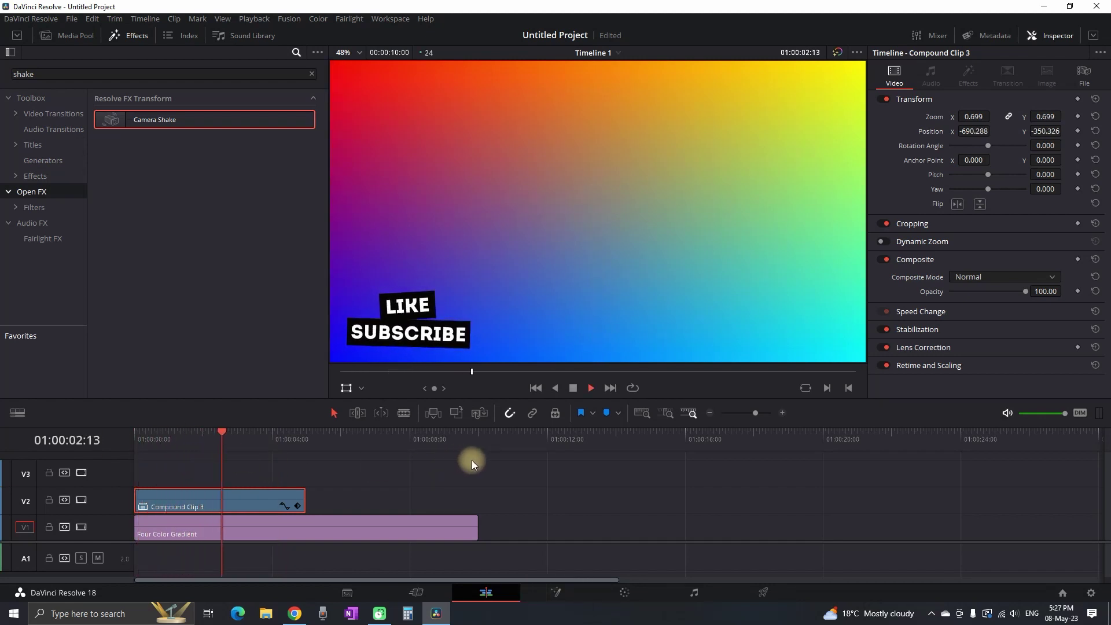
key(space)
Step: Keyframe Compound Clip 3's zoom to grow from 0.380 on the first frame to 0.760 two frames later
click(134, 437)
scroll(306, 470, up, 3)
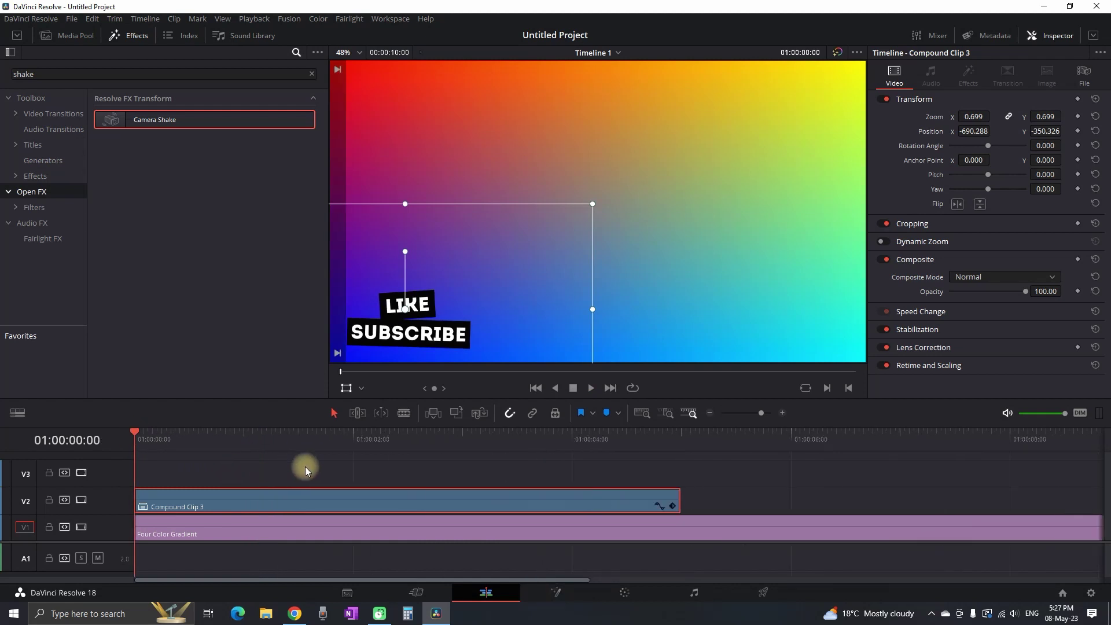
drag(119, 488, 122, 465)
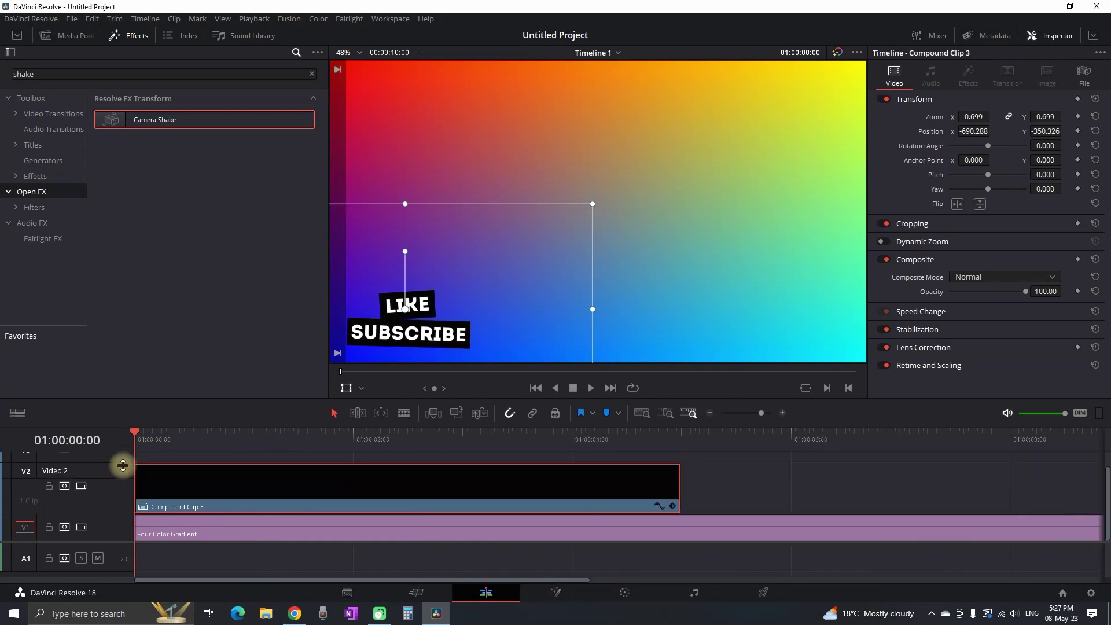
click(1078, 101)
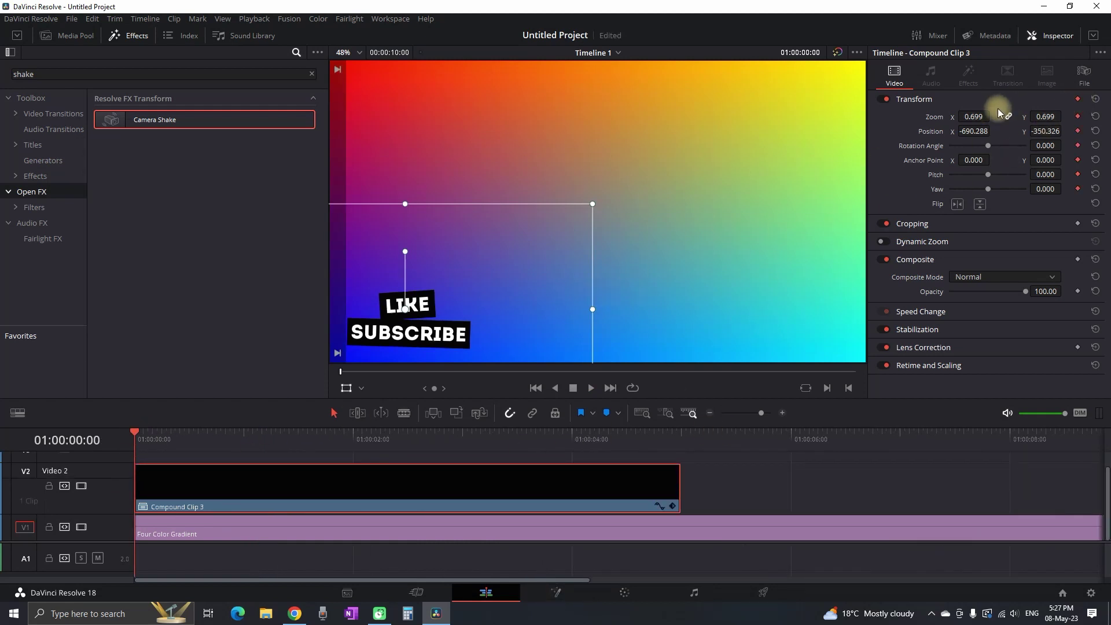
drag(977, 117, 947, 118)
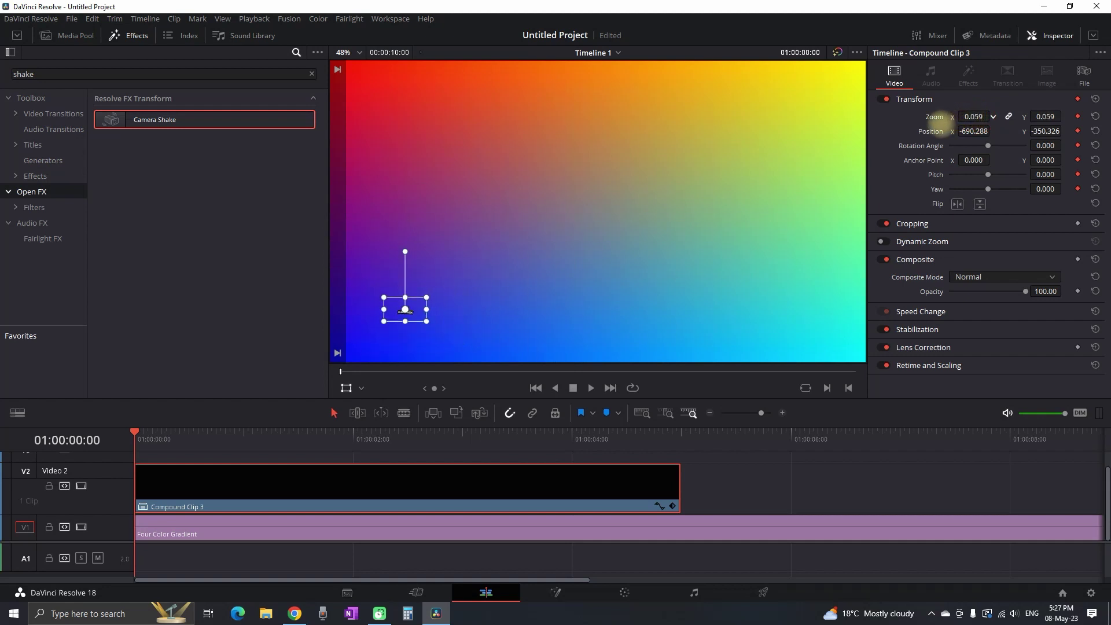
key(Right)
key(Right)
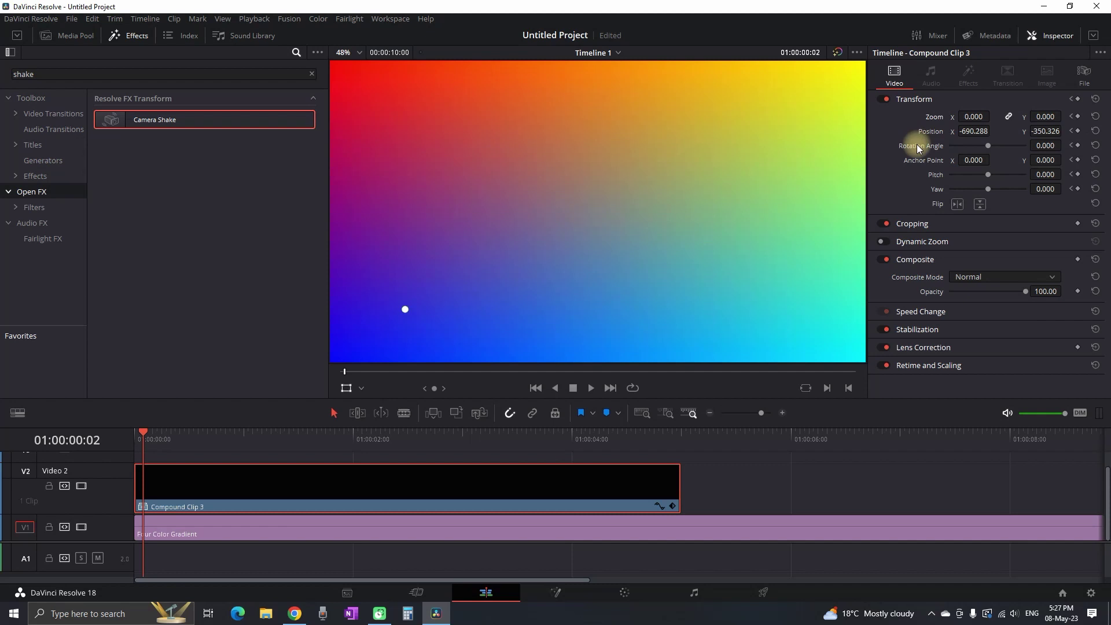
drag(972, 116, 1017, 116)
Step: Keyframe small position offsets every two frames for a bouncy pop-in, then preview it
mouse_move(503, 289)
mouse_down()
mouse_move(485, 294)
mouse_move(499, 285)
mouse_up()
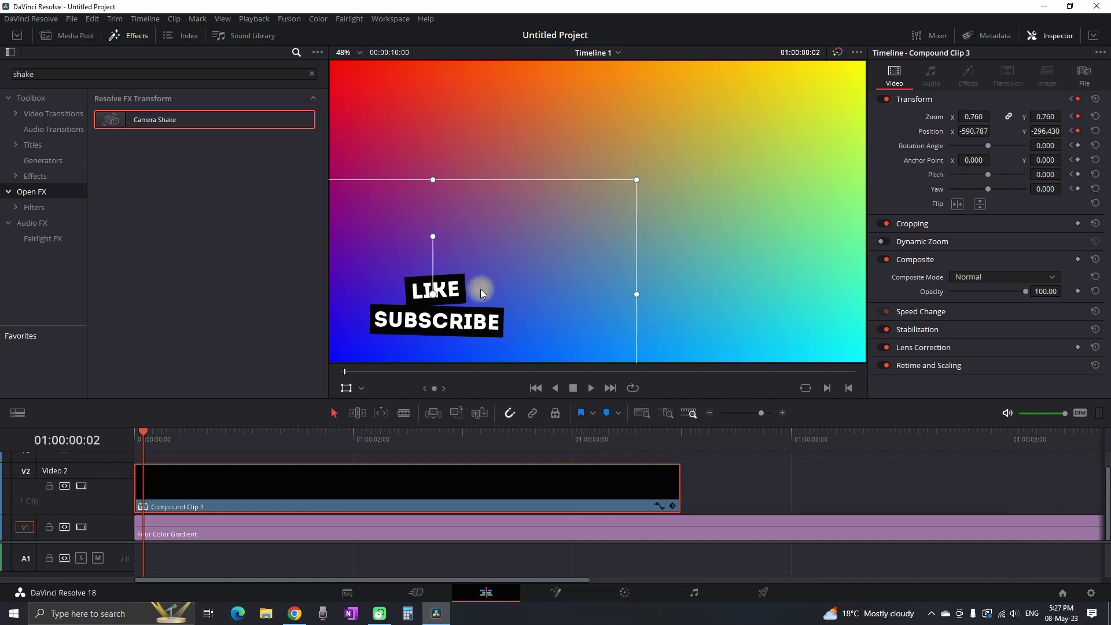
key(Right)
key(Right)
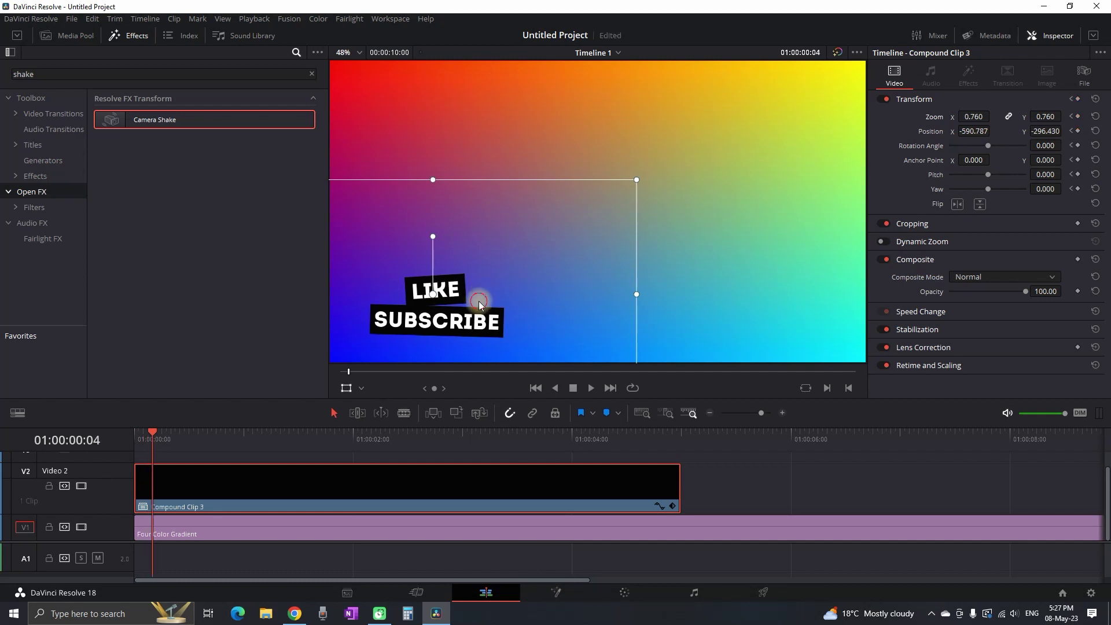
drag(479, 301, 454, 292)
key(Right)
key(Right)
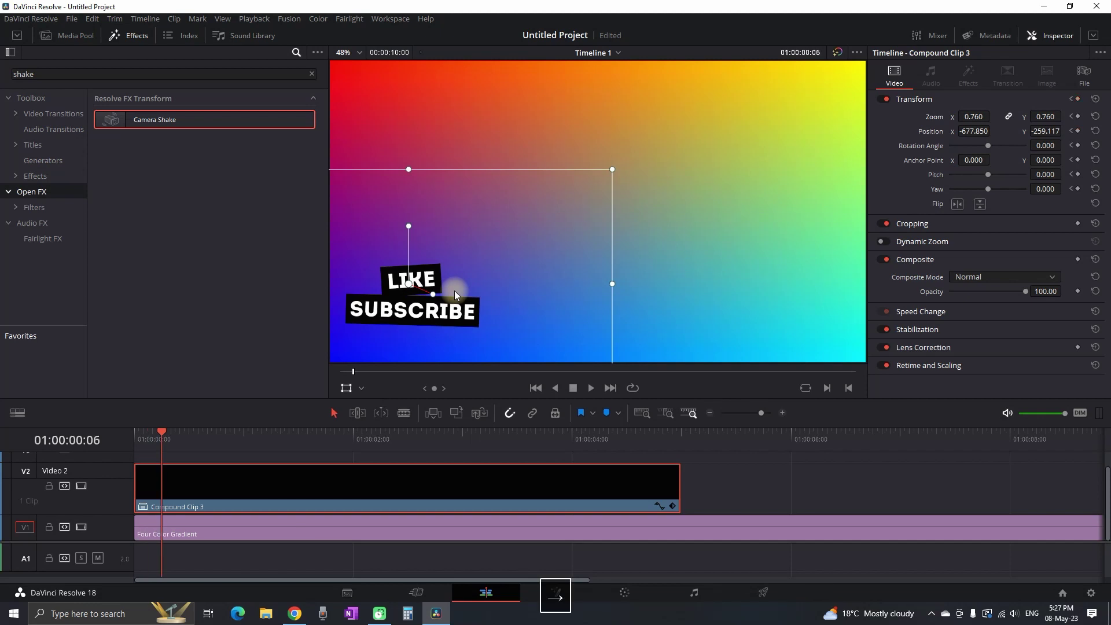
drag(484, 268, 478, 294)
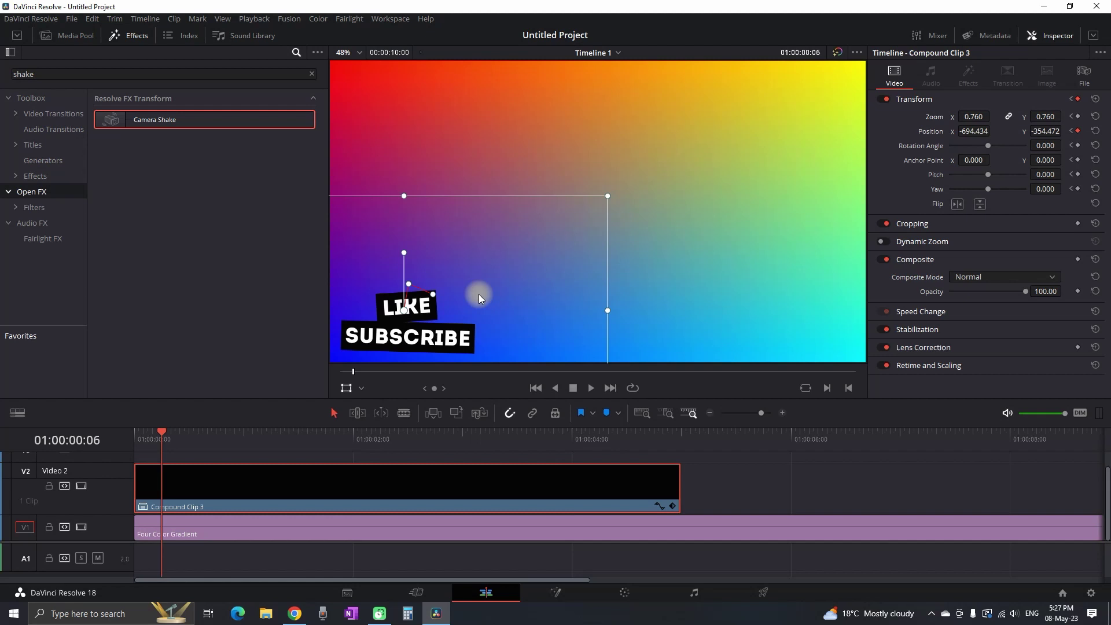
drag(478, 294, 486, 293)
key(Right)
key(Right)
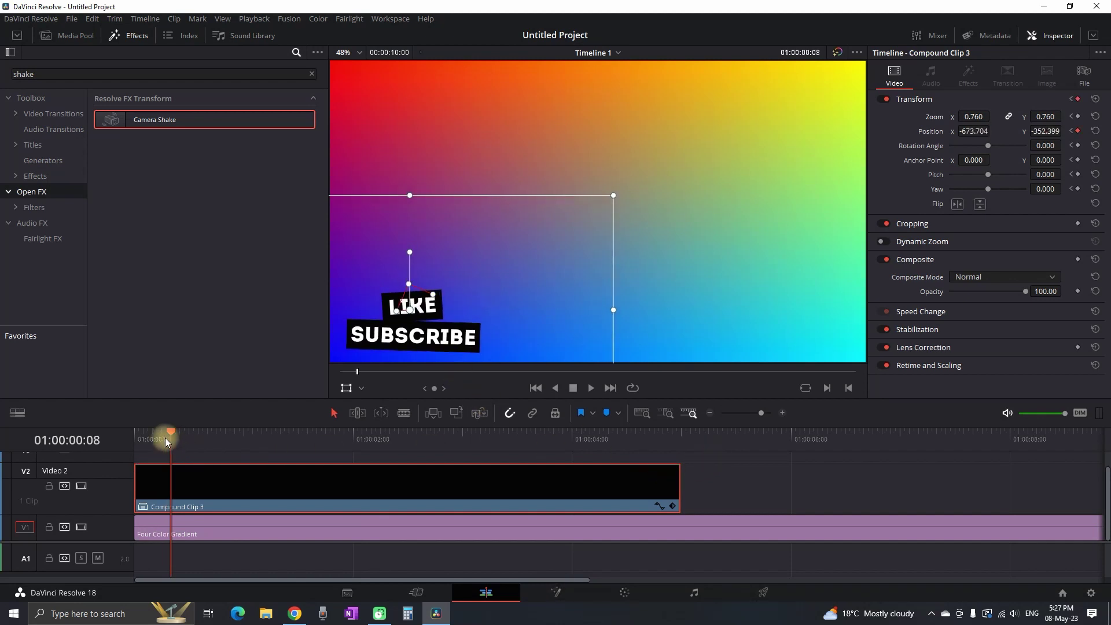
drag(167, 441, 137, 441)
key(space)
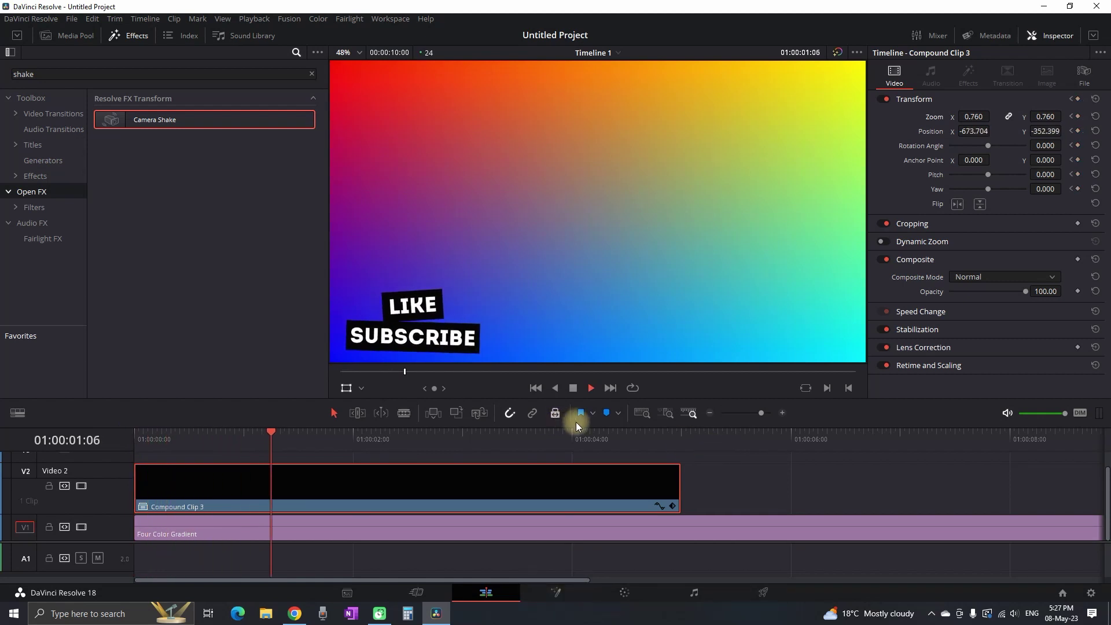
key(space)
drag(190, 439, 71, 438)
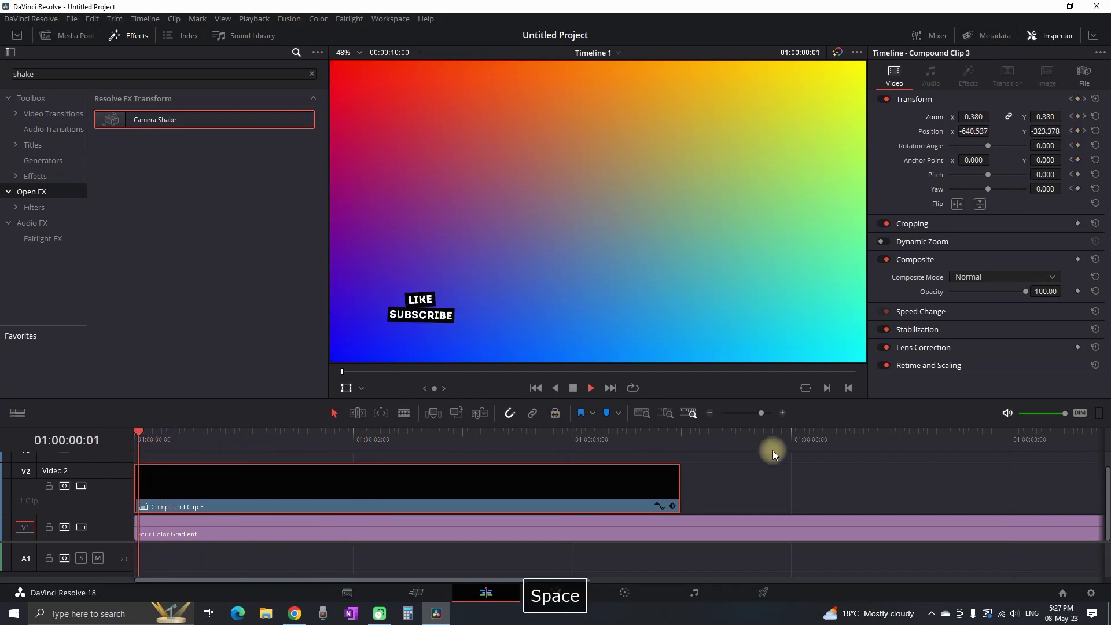
Step: Reveal Compound Clip 3's Transform keyframe track and drag a pop-in keyframe earlier
key(space)
click(672, 506)
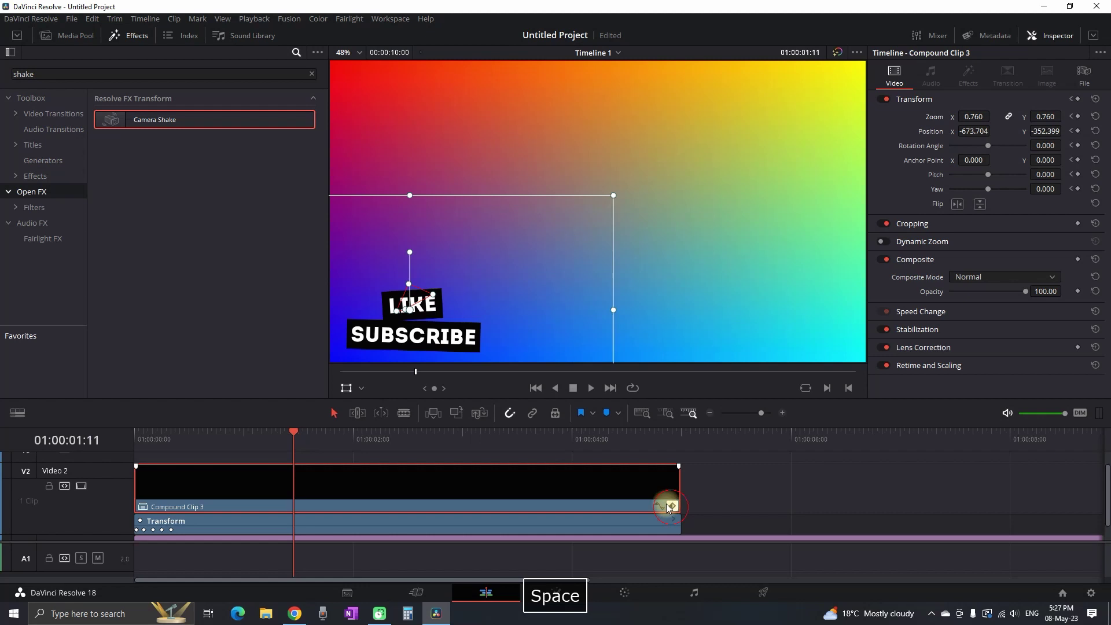
click(169, 438)
scroll(249, 498, up, 4)
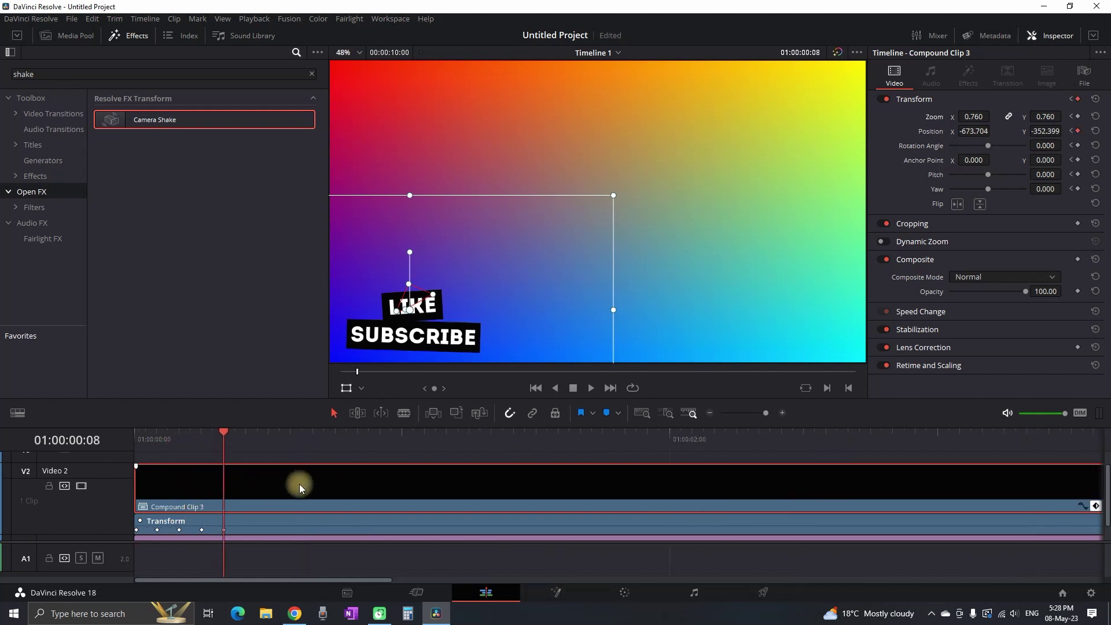
drag(218, 399, 237, 301)
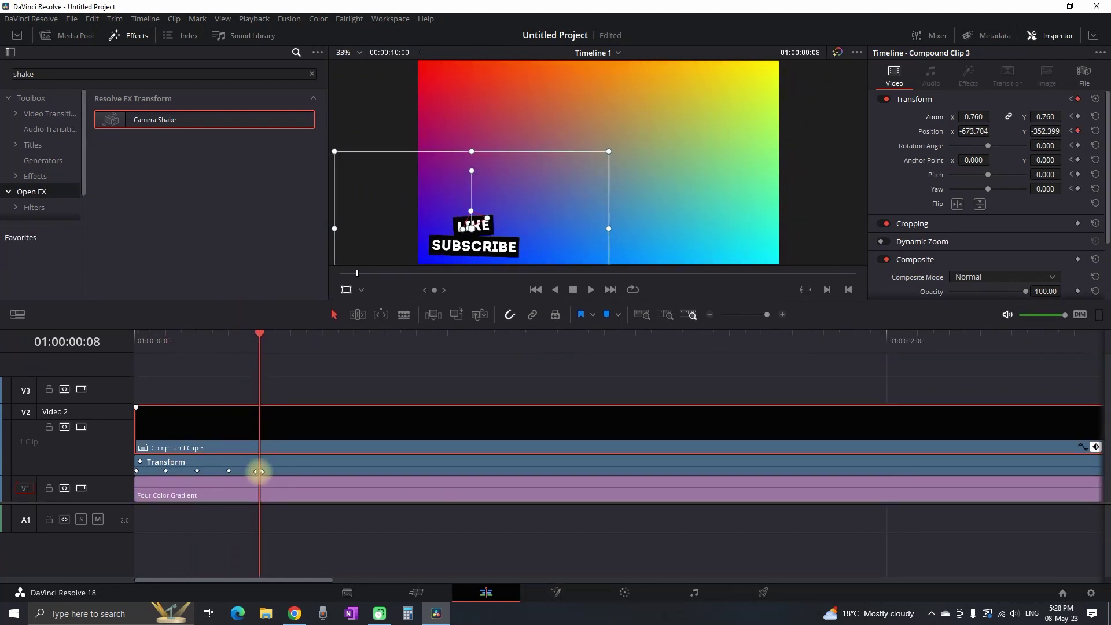
click(132, 340)
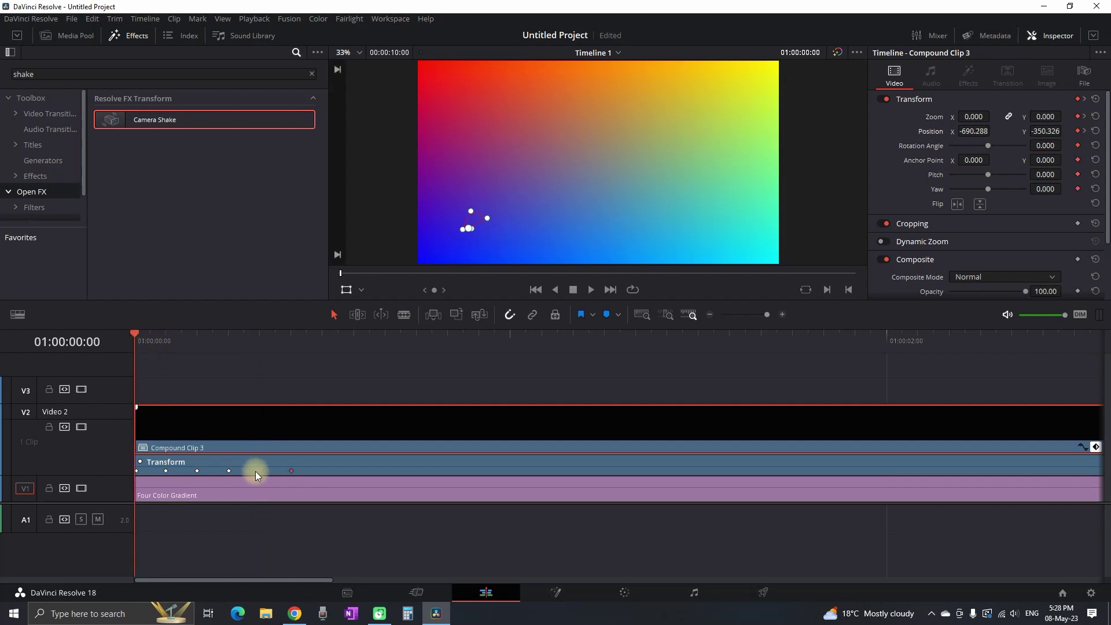
drag(245, 469, 211, 471)
Step: Enlarge the viewer and play back the retimed pop-in animation
drag(453, 300, 445, 330)
key(space)
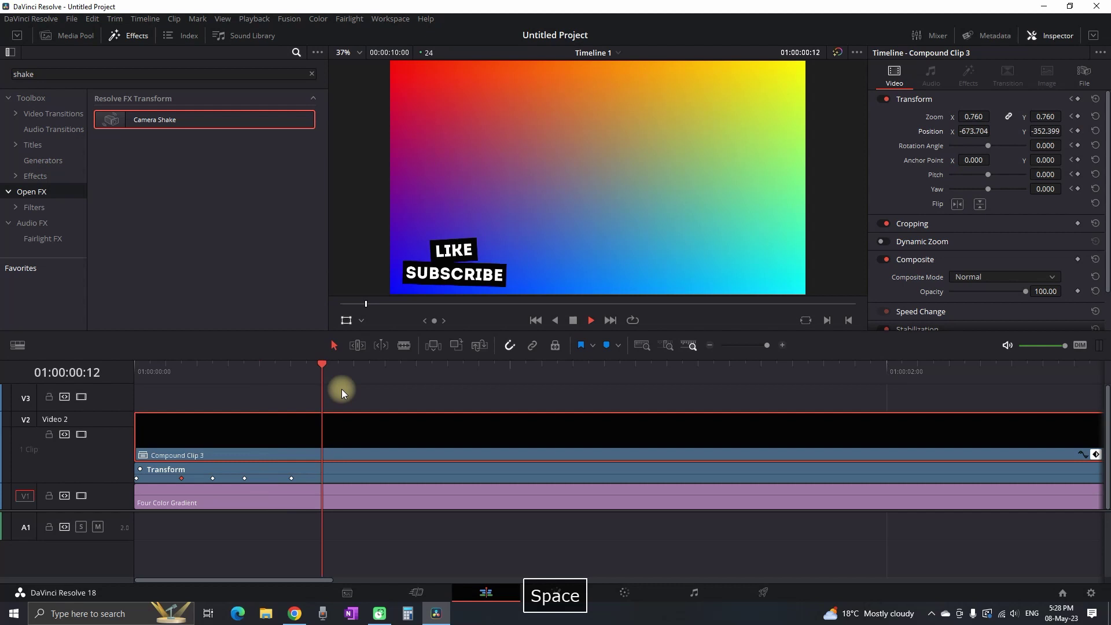
key(space)
key(space)
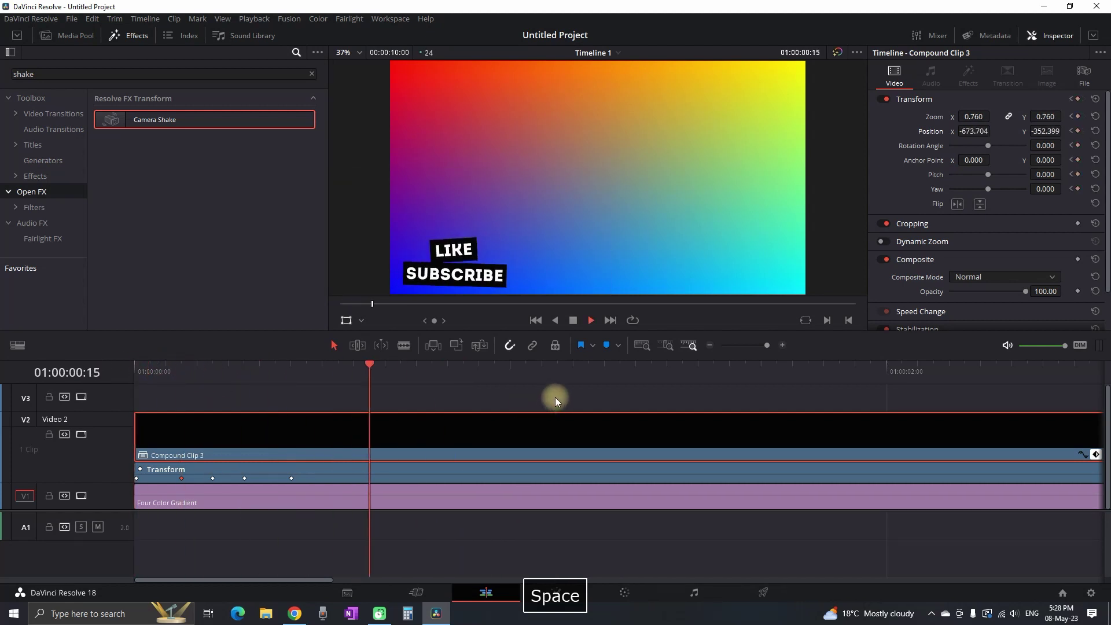
key(space)
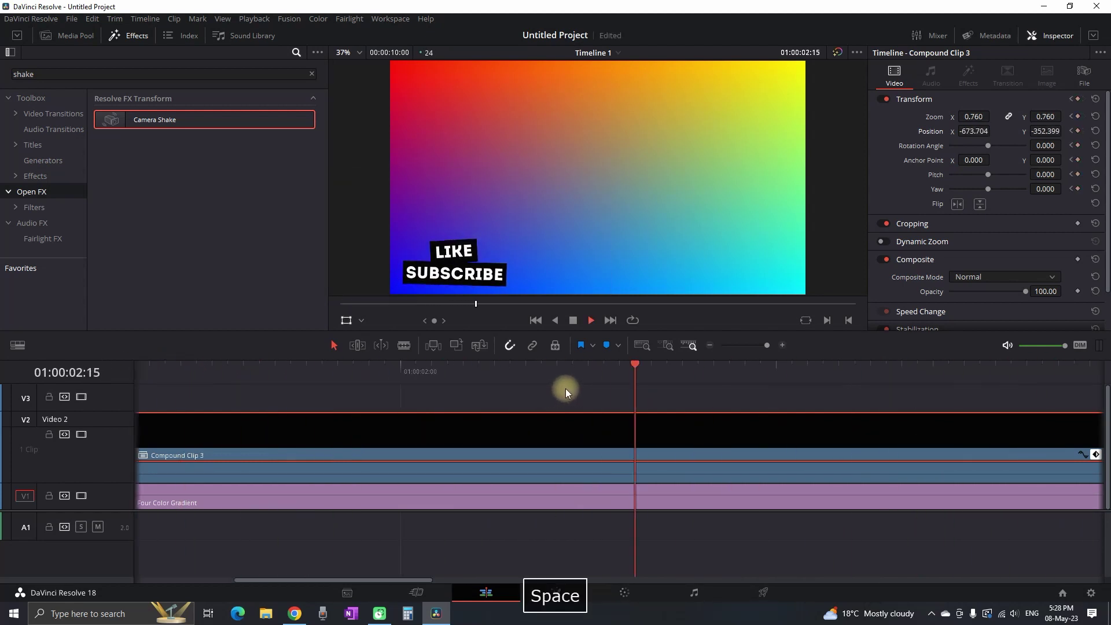
Step: Open the title's Position X curve and box-select its pop-in keyframes for easing
scroll(496, 395, down, 2)
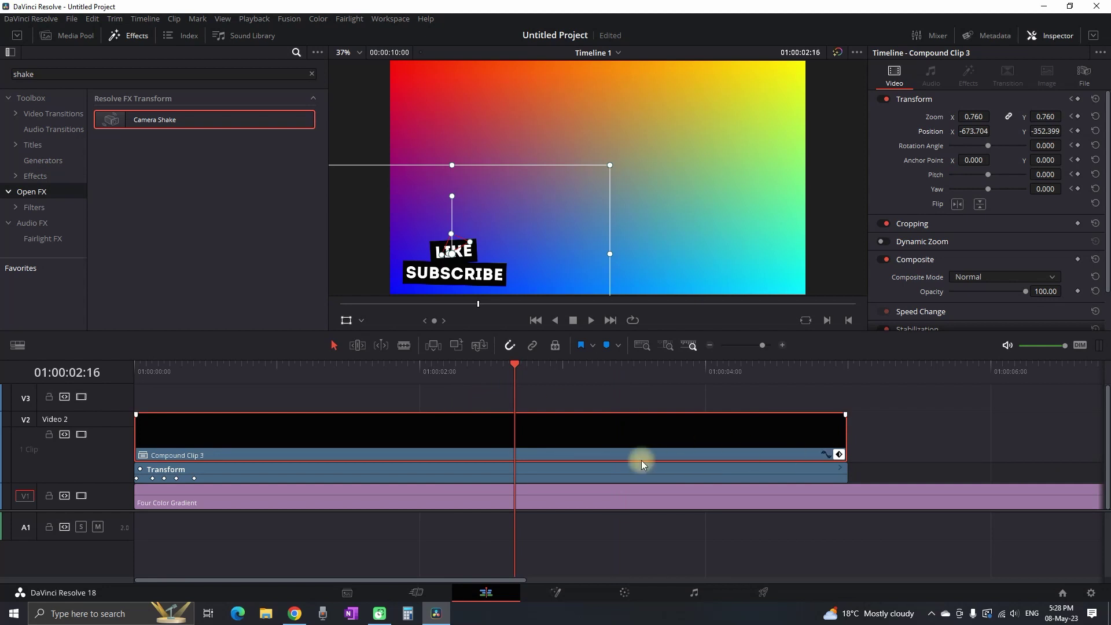
click(840, 454)
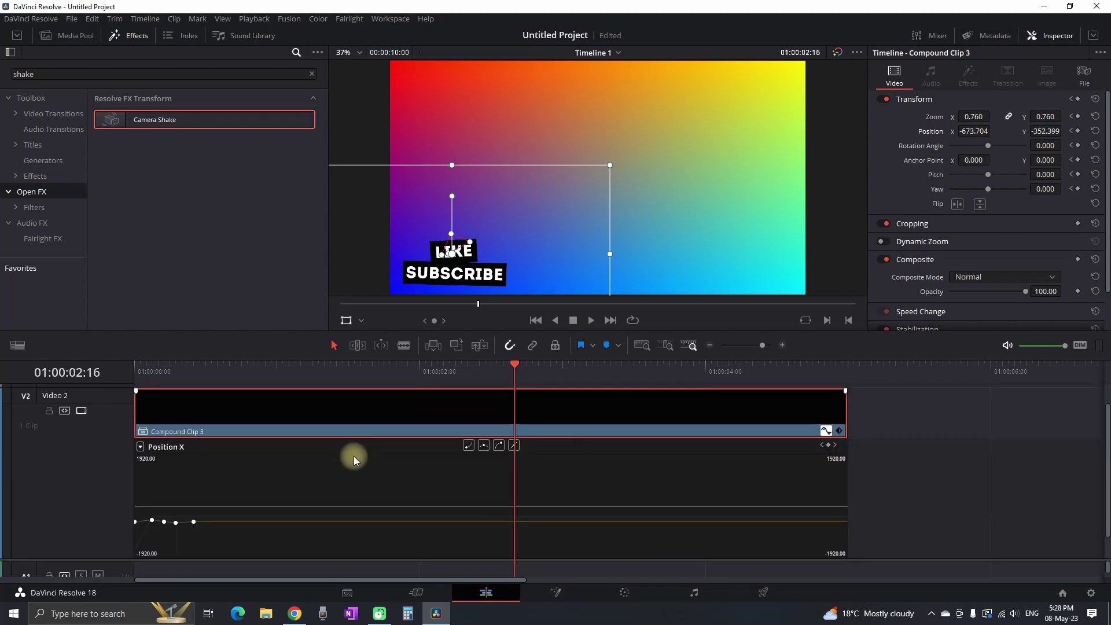
key(bracketleft)
key(bracketleft)
key(ctrl+equal)
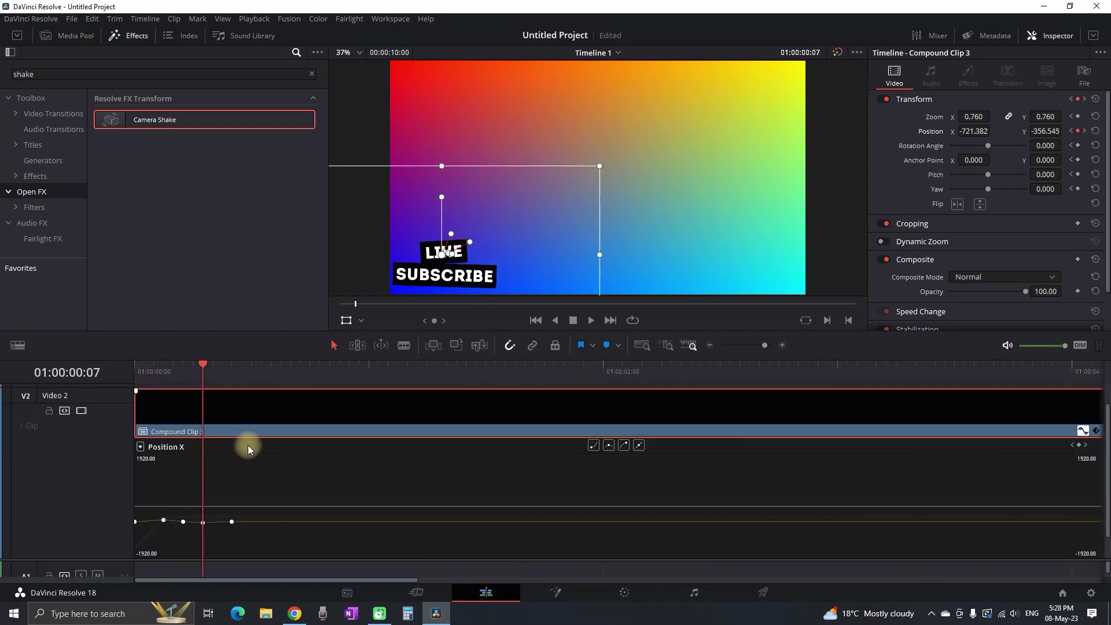
drag(266, 532, 144, 514)
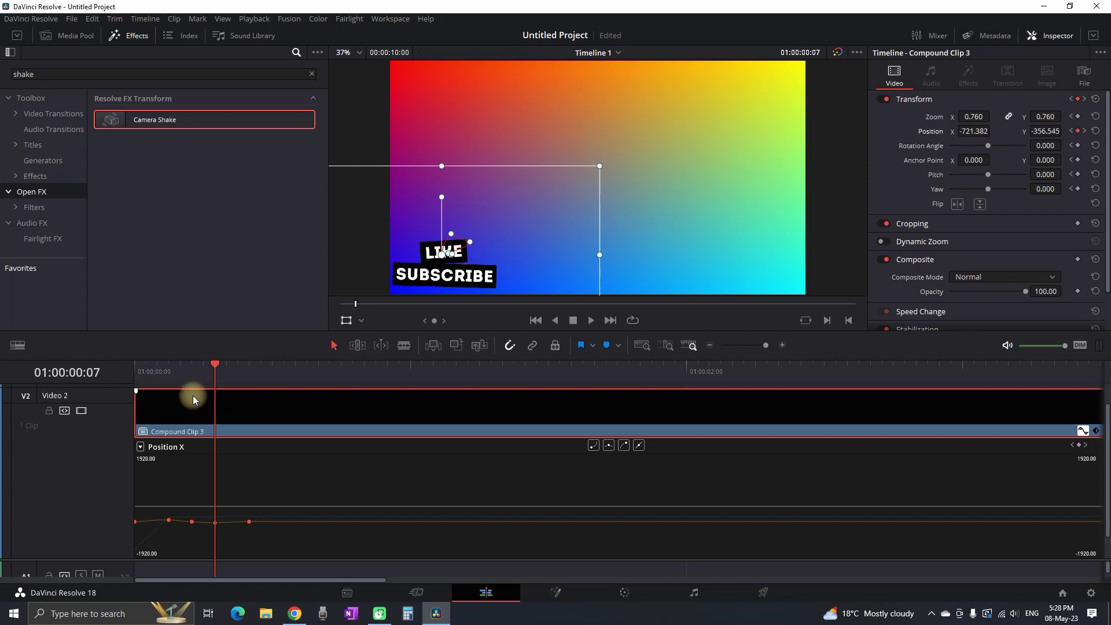
Step: Preview the eased pop-in, close the curve editor, and park the playhead at 01:00:04:17
drag(197, 376, 122, 369)
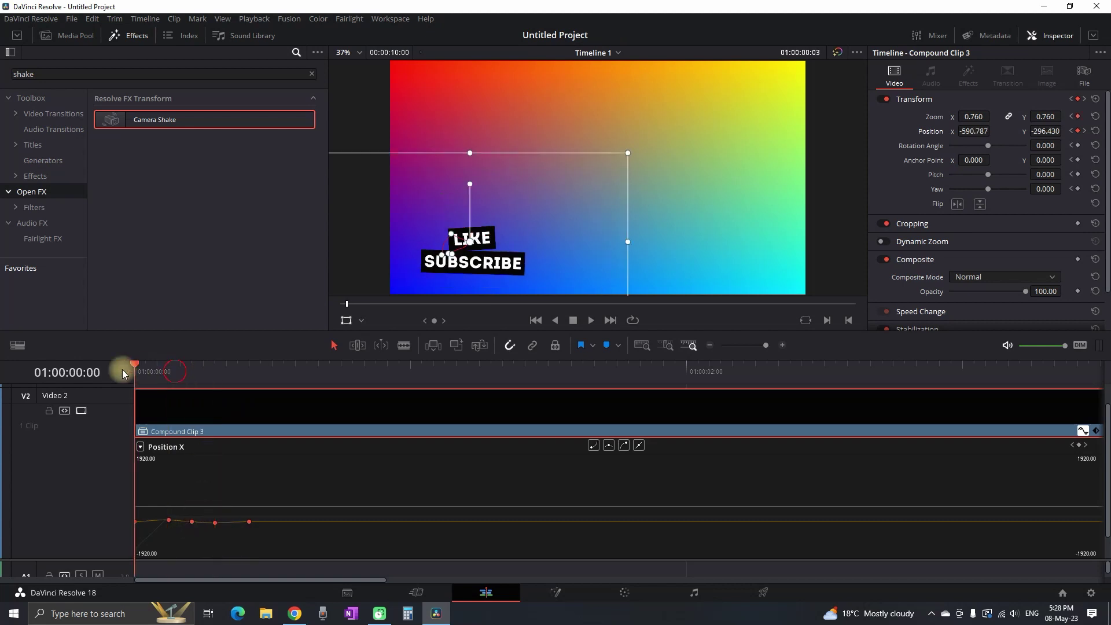
key(space)
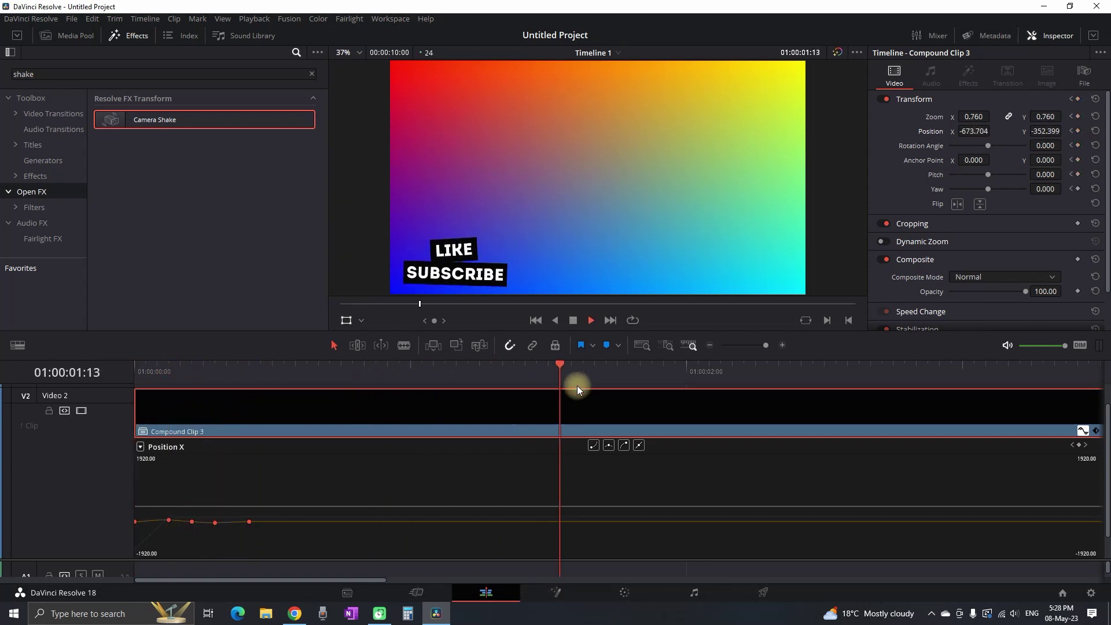
key(space)
click(1081, 431)
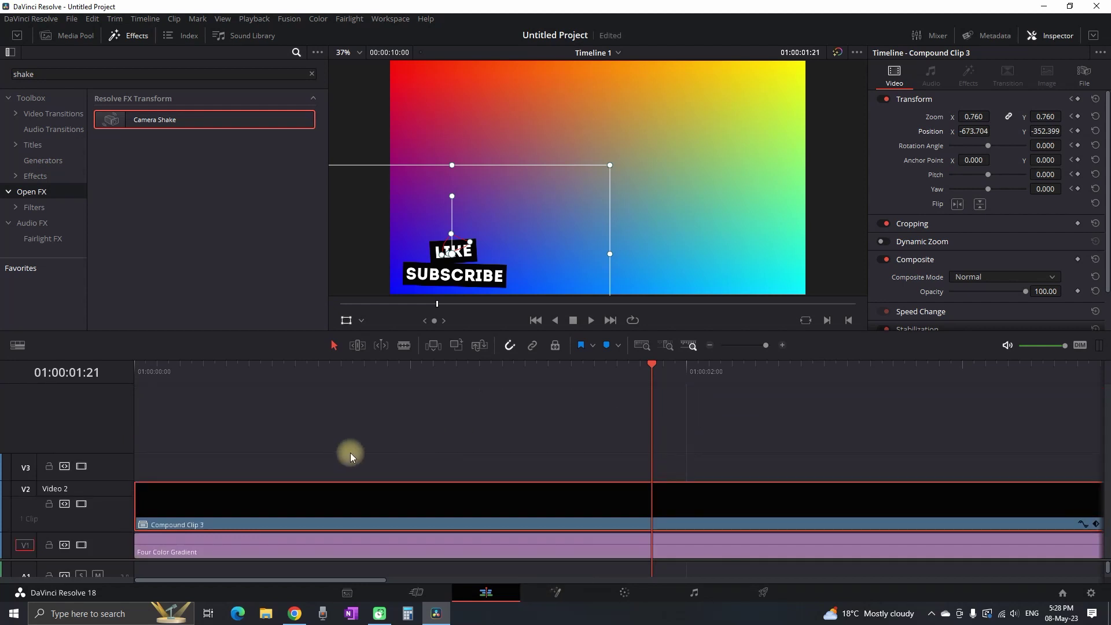
click(472, 423)
scroll(697, 443, down, 3)
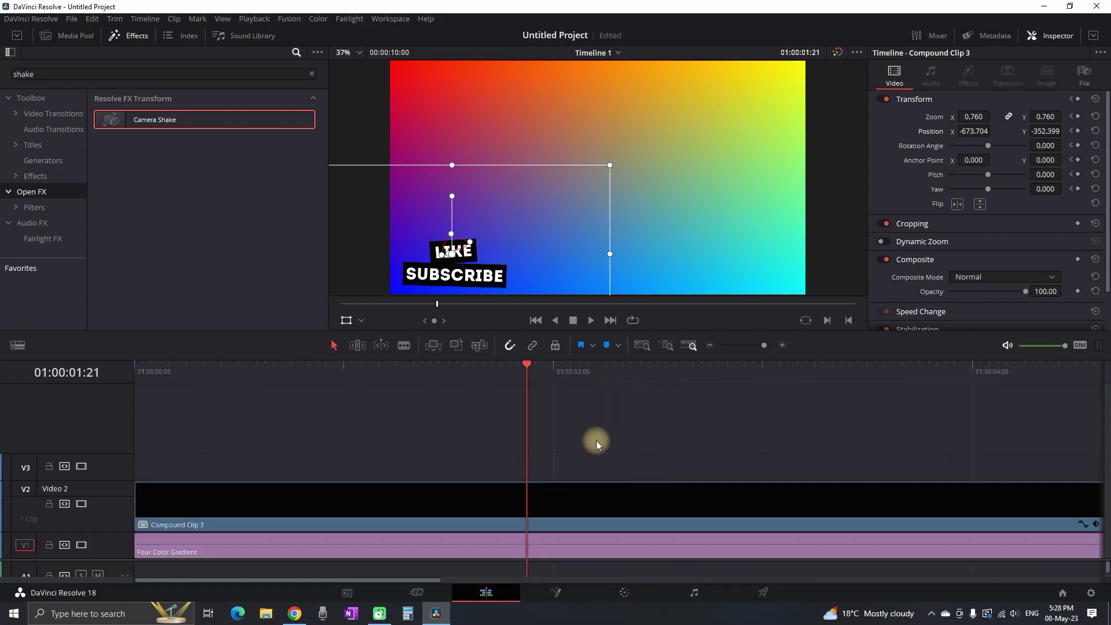
drag(617, 374, 689, 376)
Step: Keyframe all Transform parameters of Compound Clip 3 at 01:00:04:17
click(688, 503)
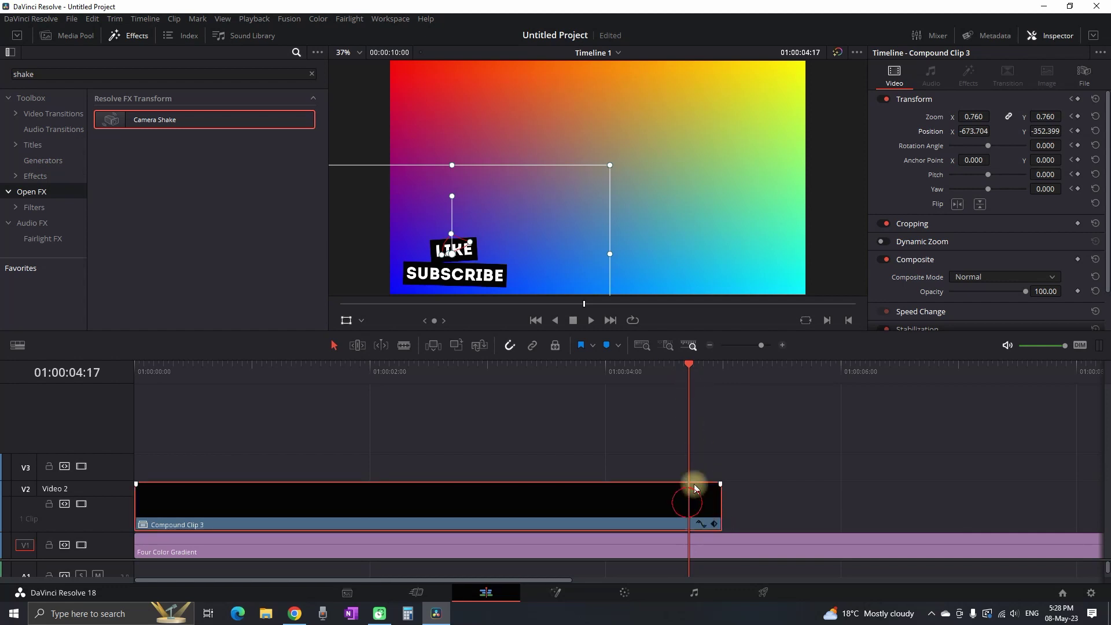
key(space)
key(space)
click(689, 374)
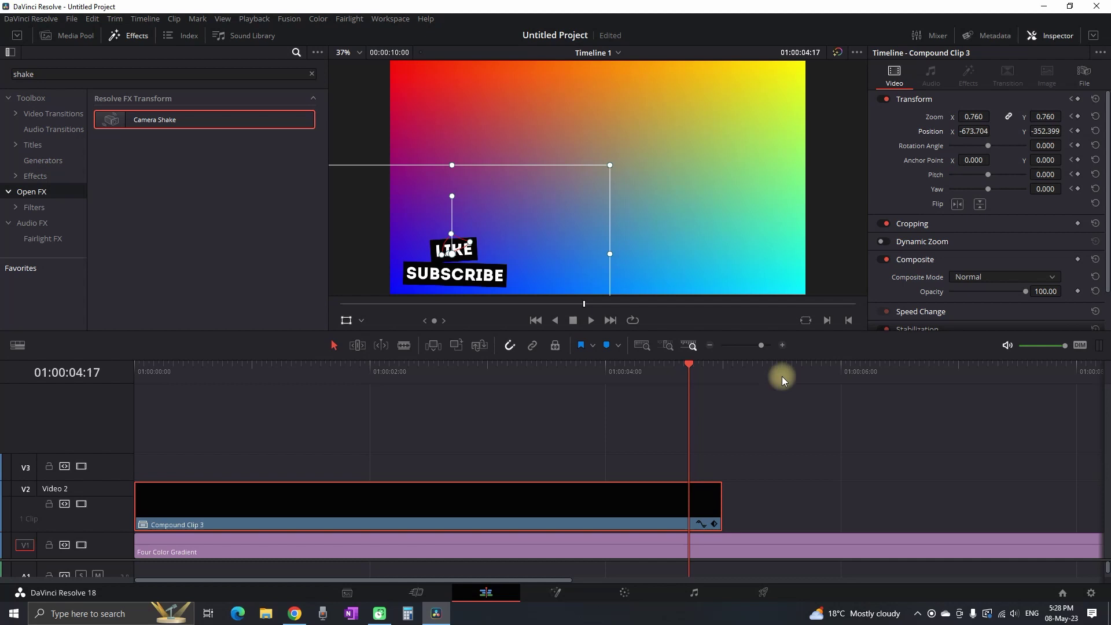
click(1078, 99)
Step: Shift the title at 04:19, 04:21 and 04:23 to shake it, and set Zoom to 0 at 04:23
key(Right)
key(Right)
drag(592, 224, 549, 245)
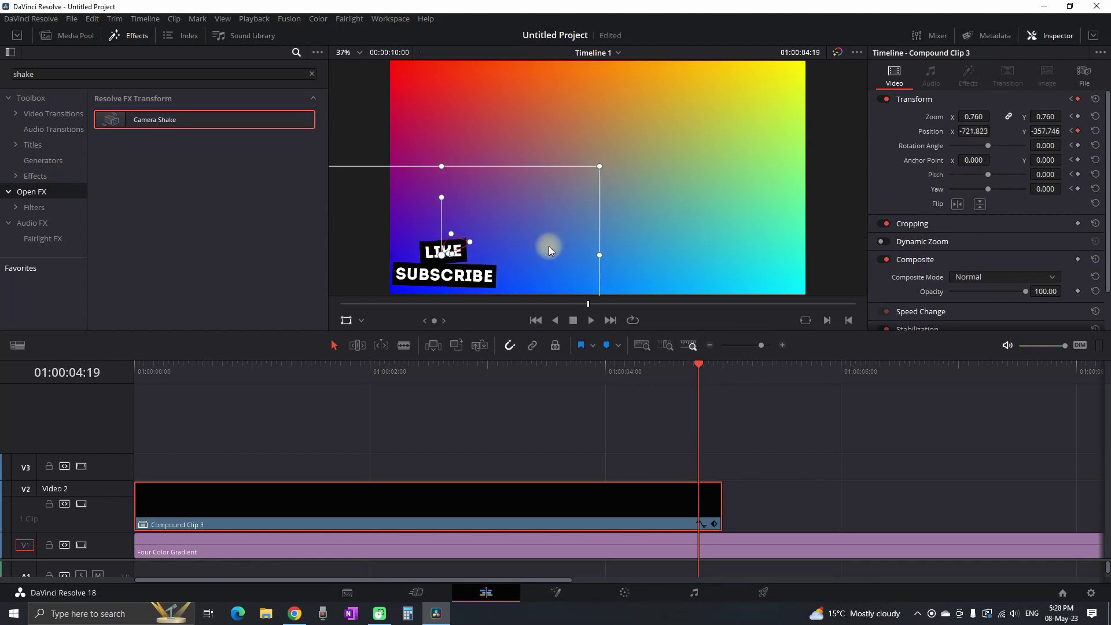
key(Right)
key(Right)
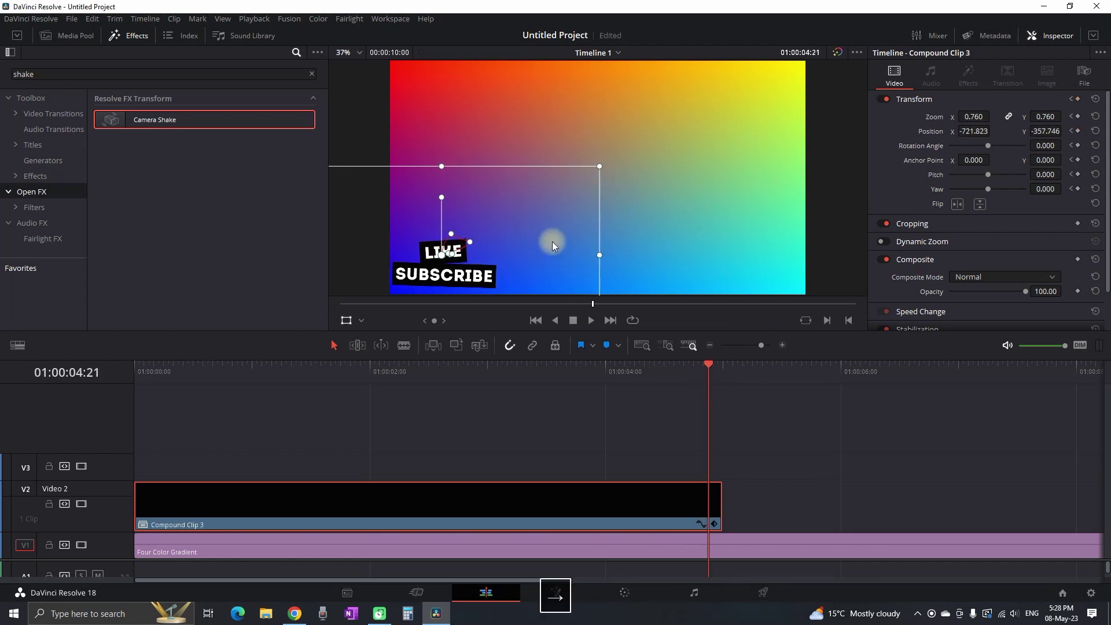
drag(550, 242, 579, 232)
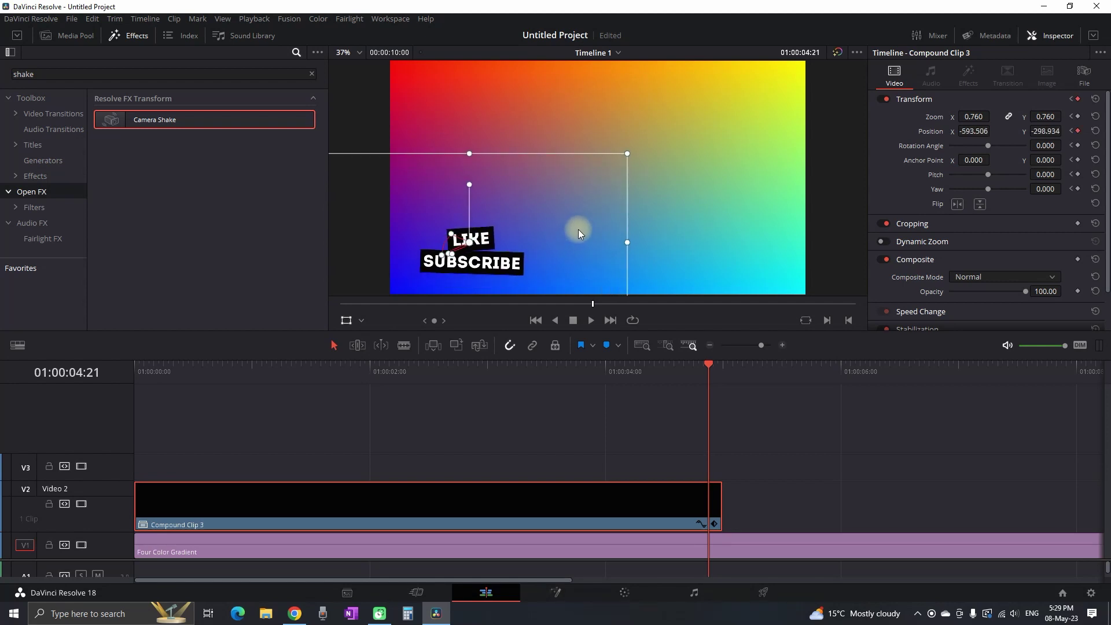
key(Right)
key(Right)
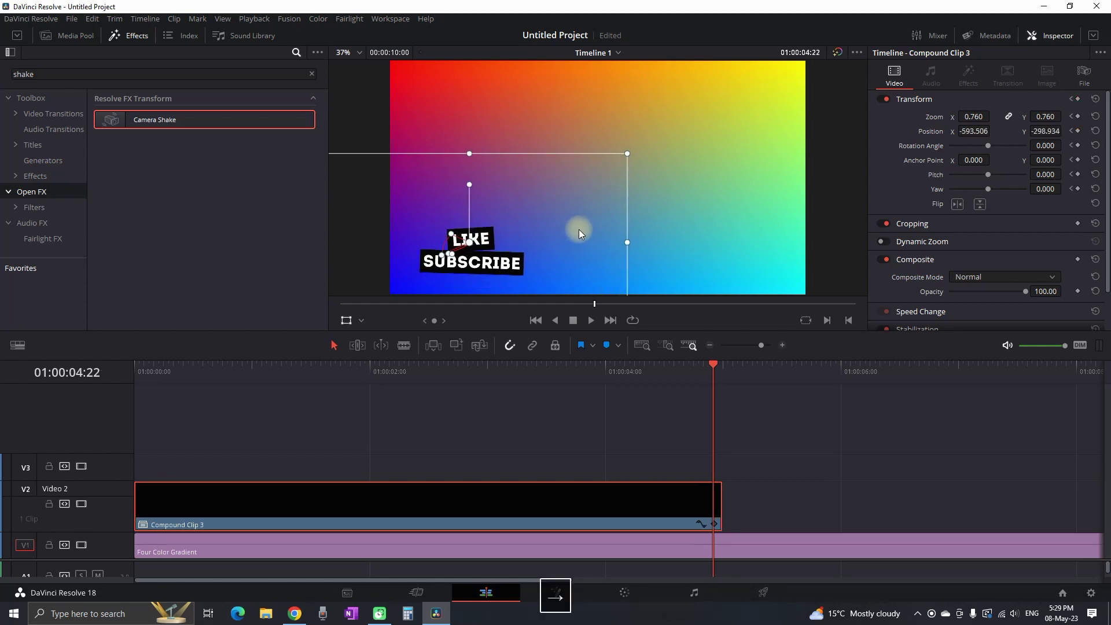
drag(578, 229, 558, 221)
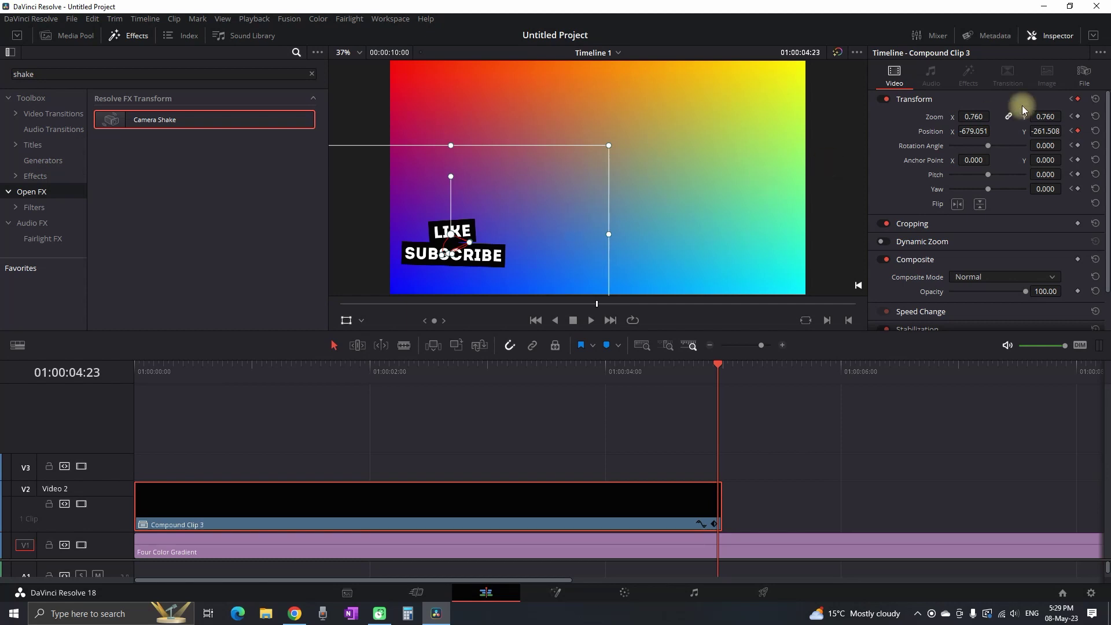
drag(975, 117, 926, 118)
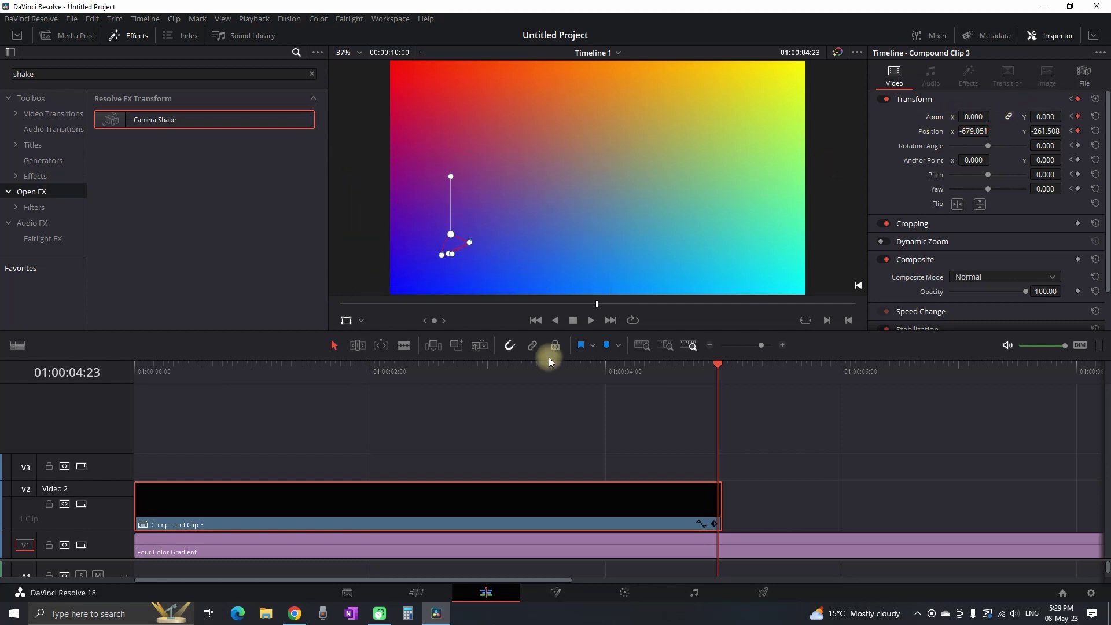
drag(473, 376, 139, 376)
Step: Play the shake and exit, replay the whole title animation from the start, and park at 01:00:04:07
key(space)
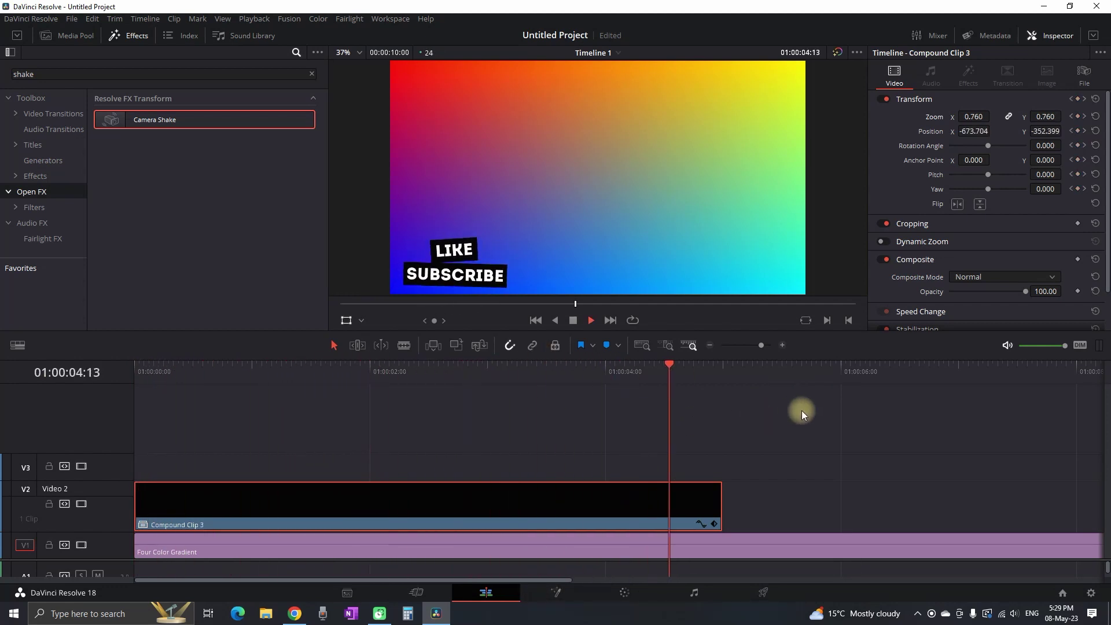
key(space)
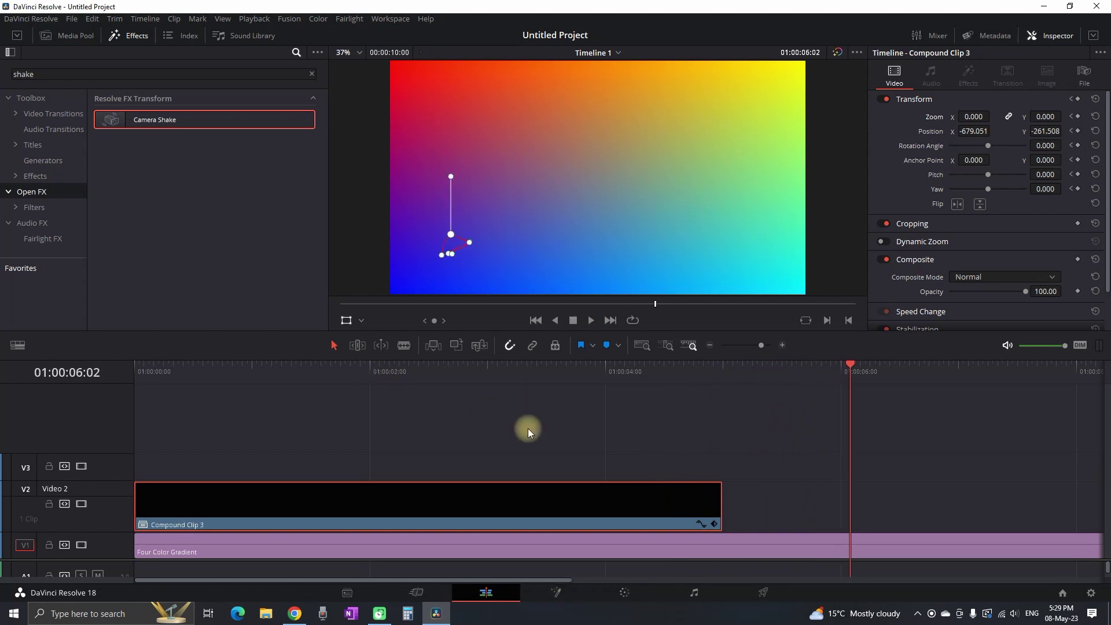
scroll(527, 429, down, 3)
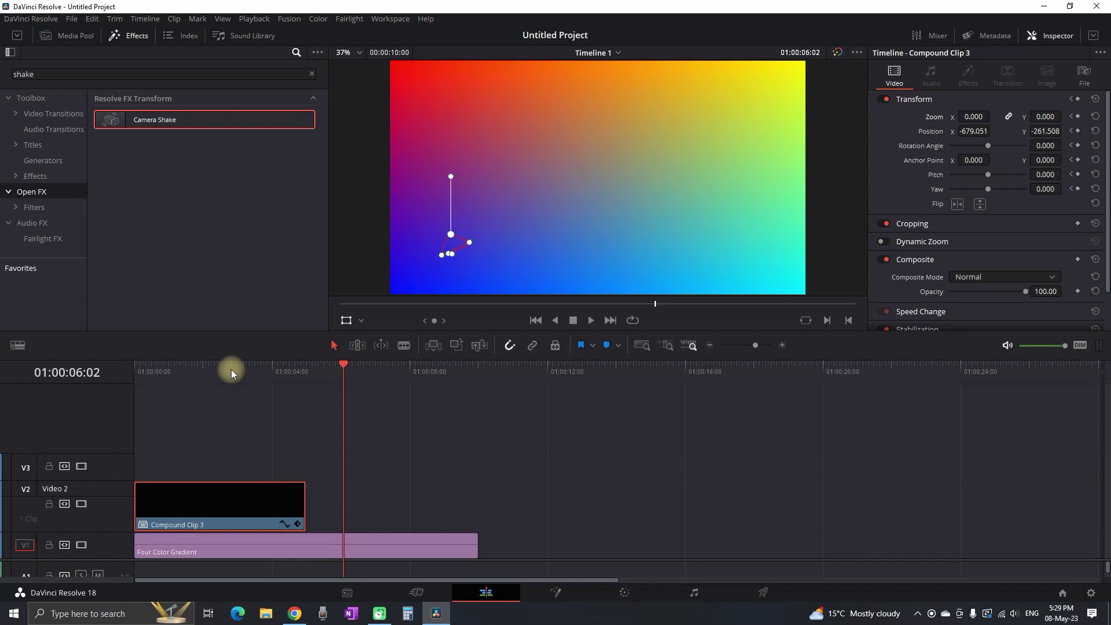
key(Home)
key(space)
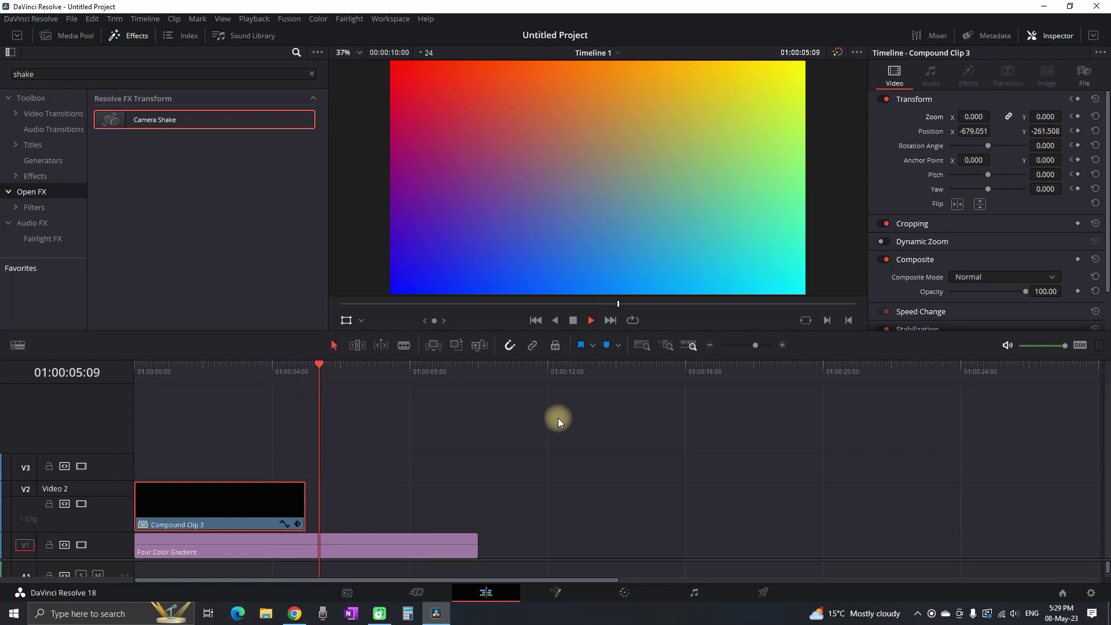
key(space)
click(289, 381)
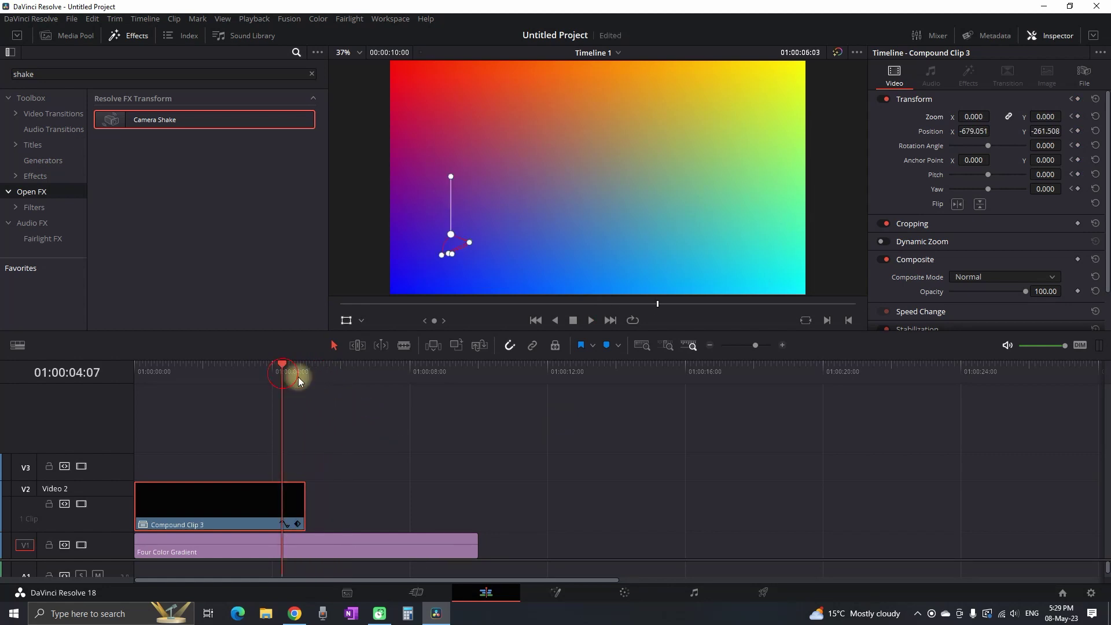
Step: Delete the Four Color Gradient clip and start a Custom Export in QuickTime format
click(363, 537)
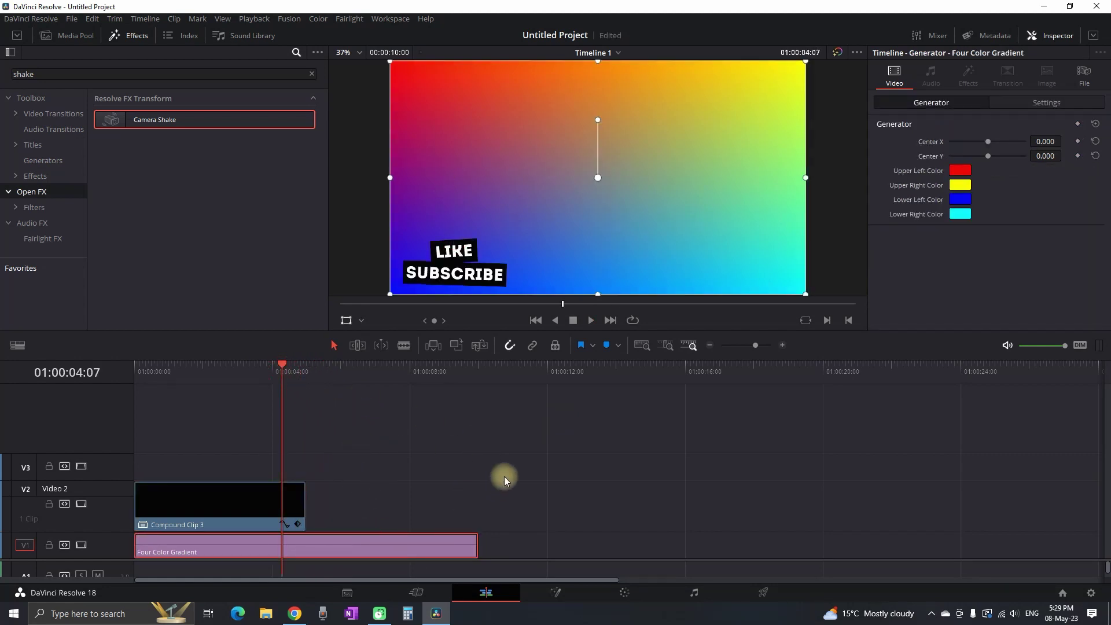
key(Delete)
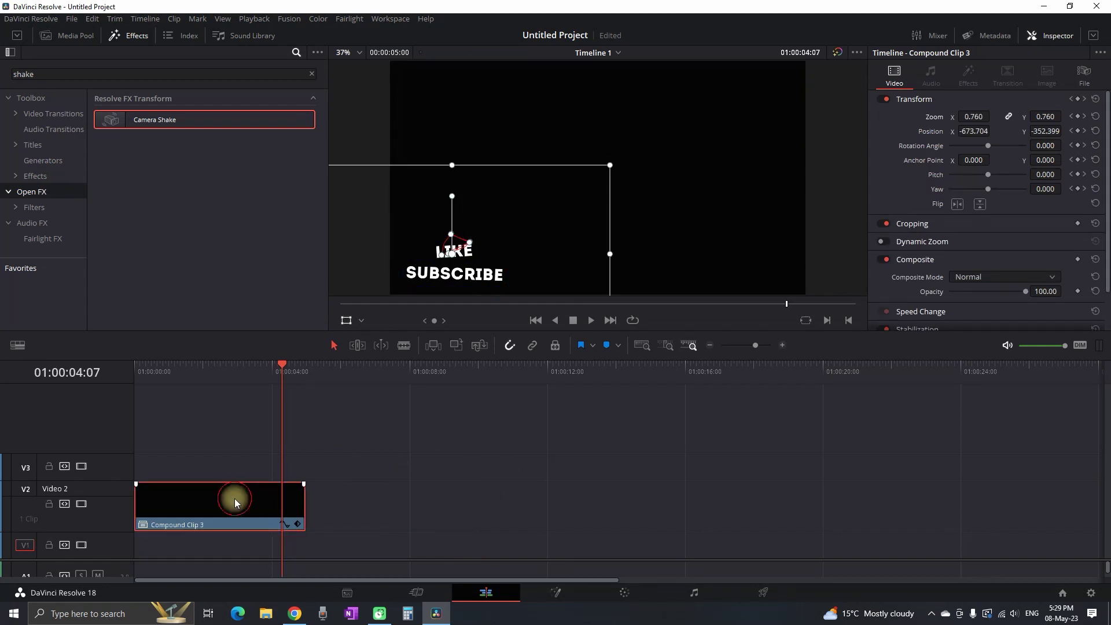
click(759, 594)
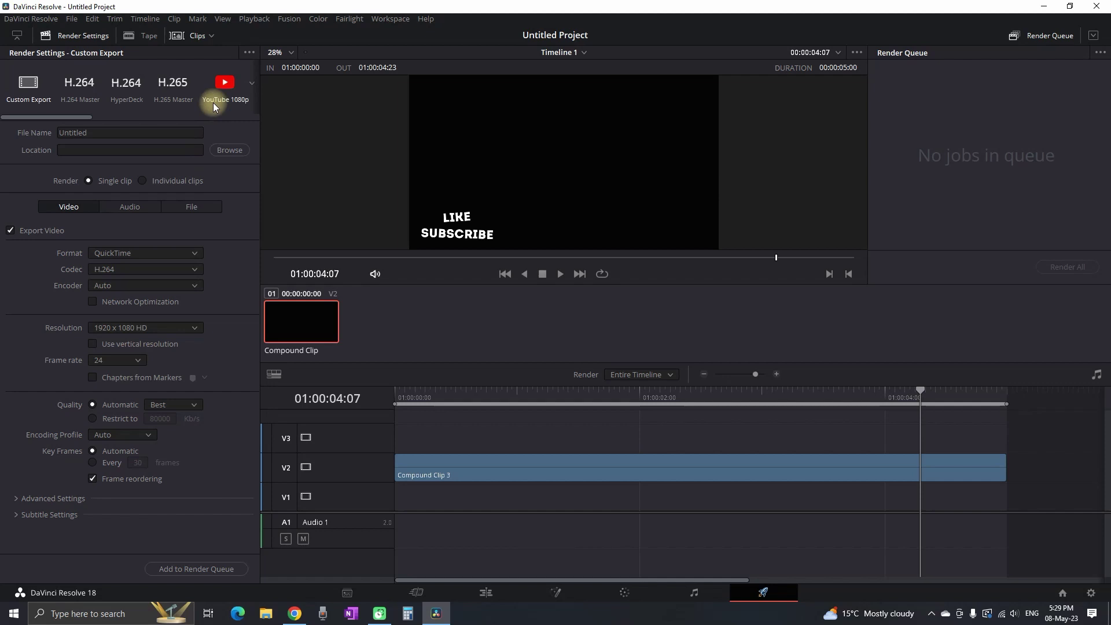
click(27, 86)
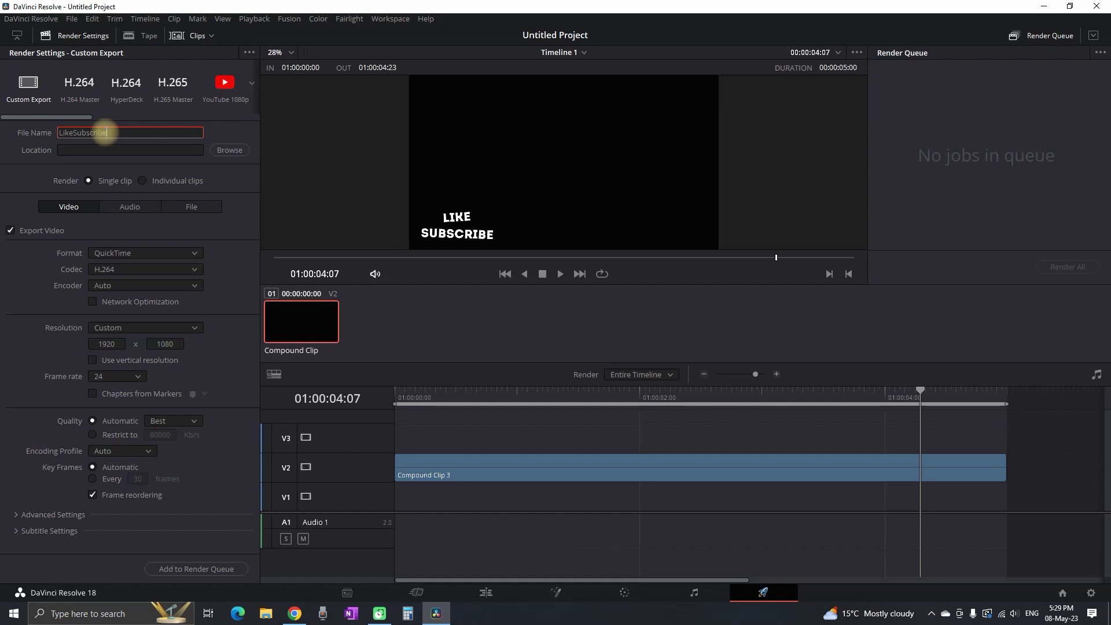
click(158, 254)
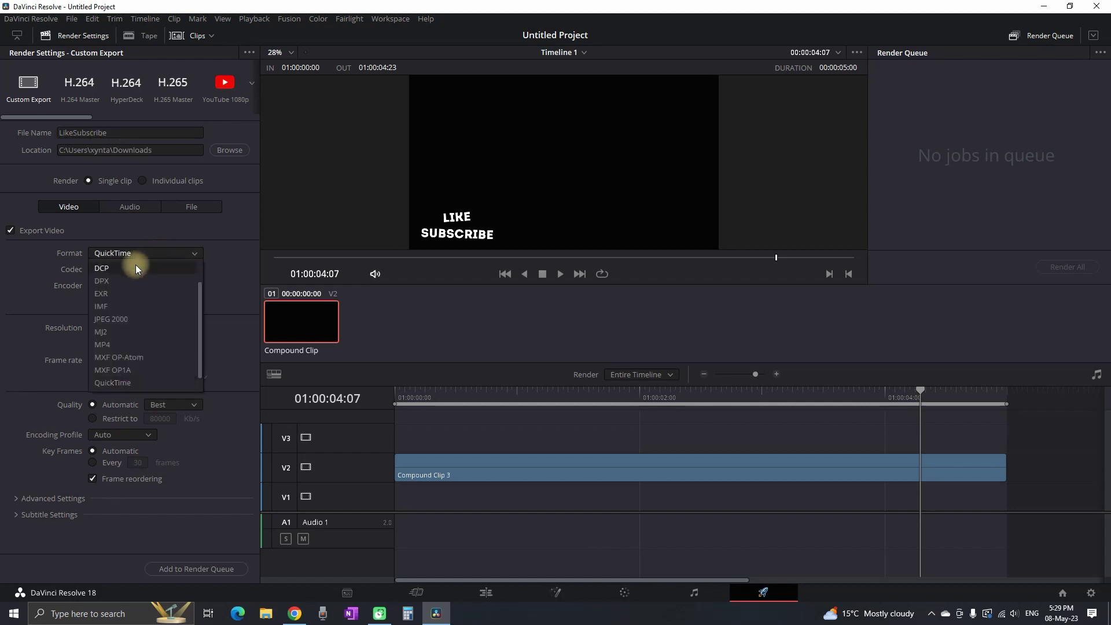
click(121, 383)
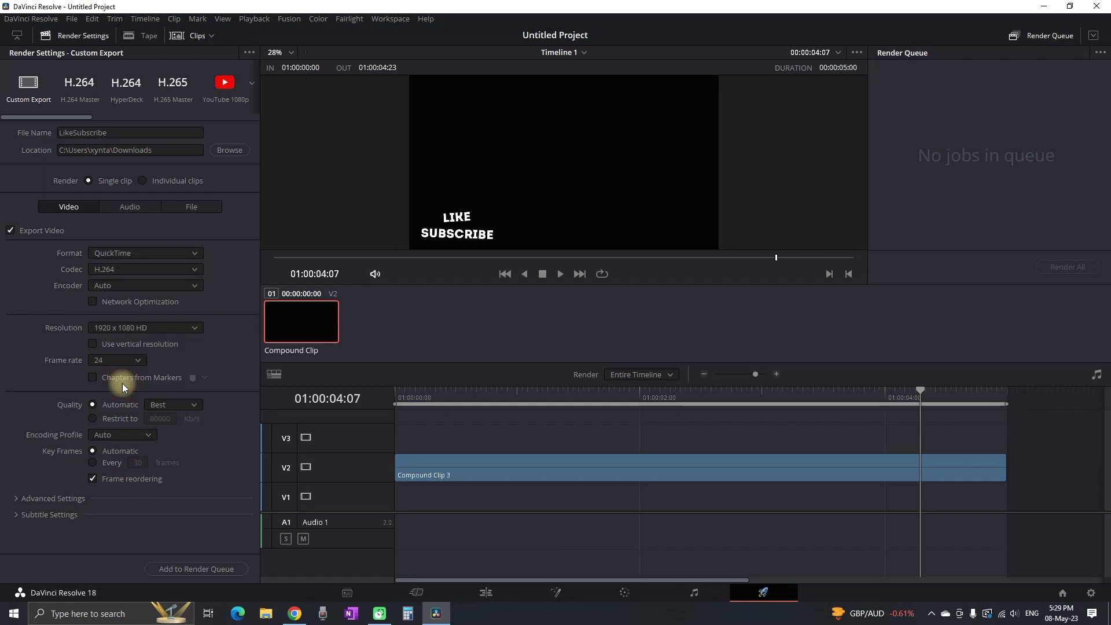
Step: Set the codec to GoPro CineForm RGB 16-bit with Export Alpha enabled
click(193, 271)
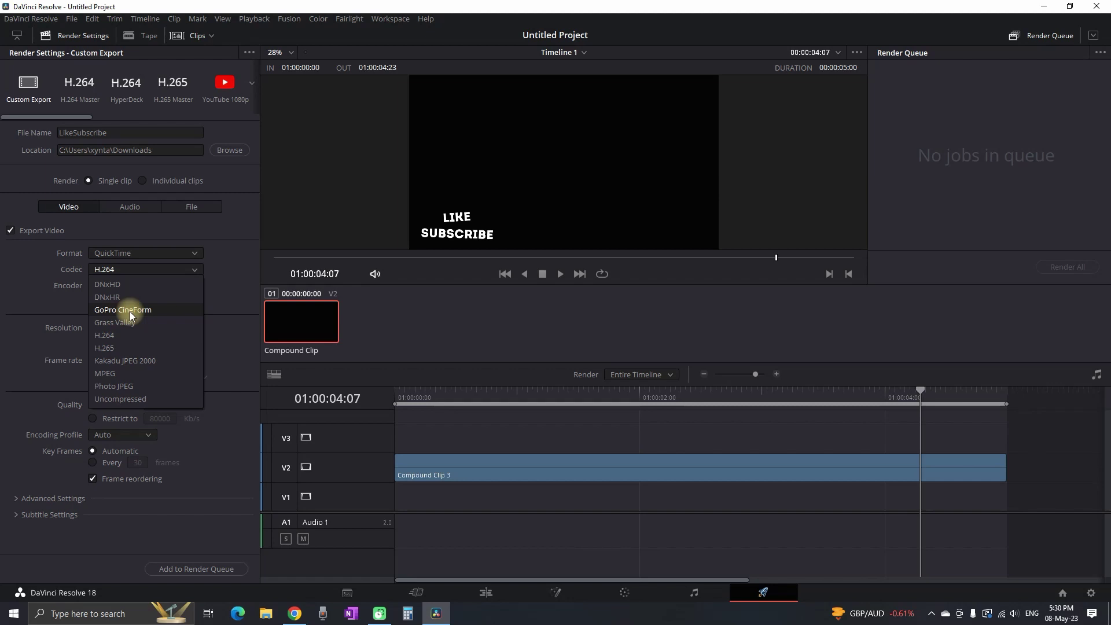
click(130, 311)
click(192, 286)
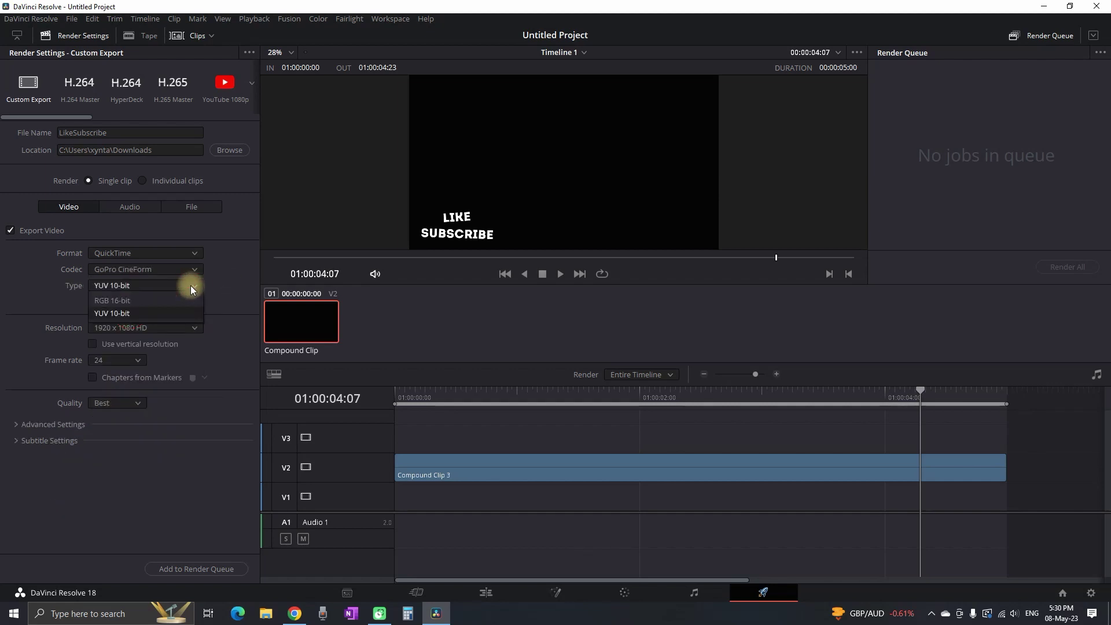
click(137, 303)
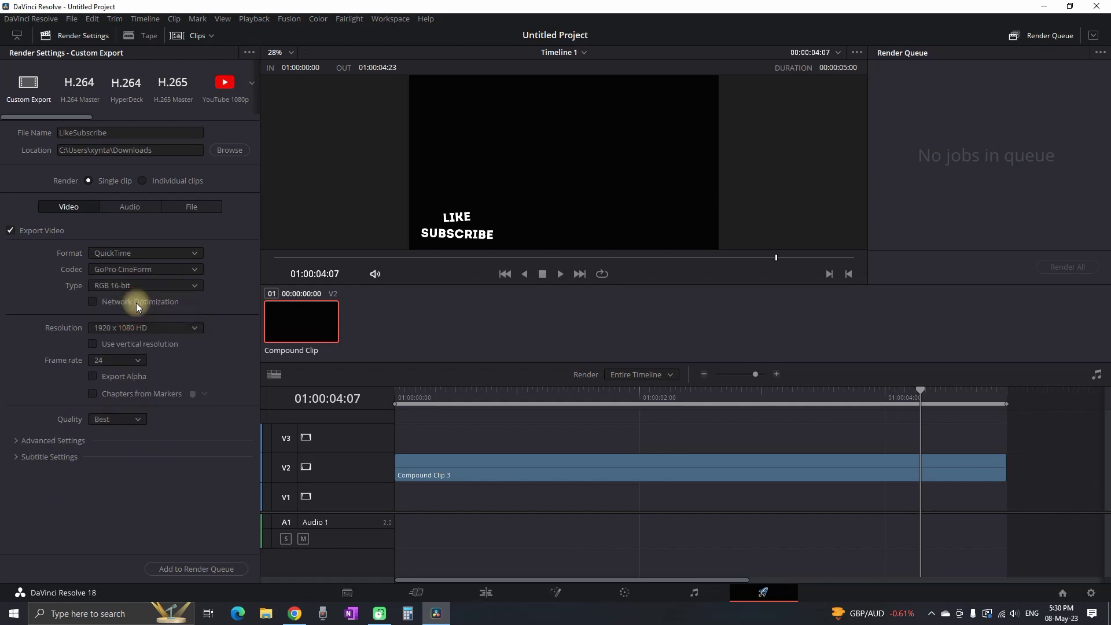
click(92, 376)
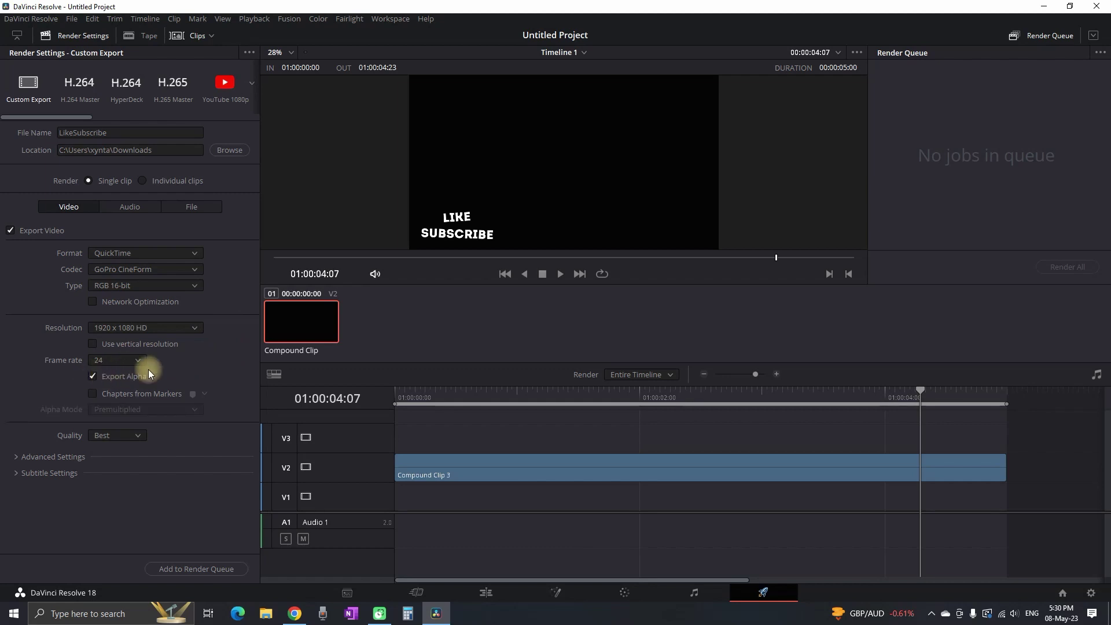
Step: Queue and render LikeSubscribe.mov, then return to the Edit page
click(189, 569)
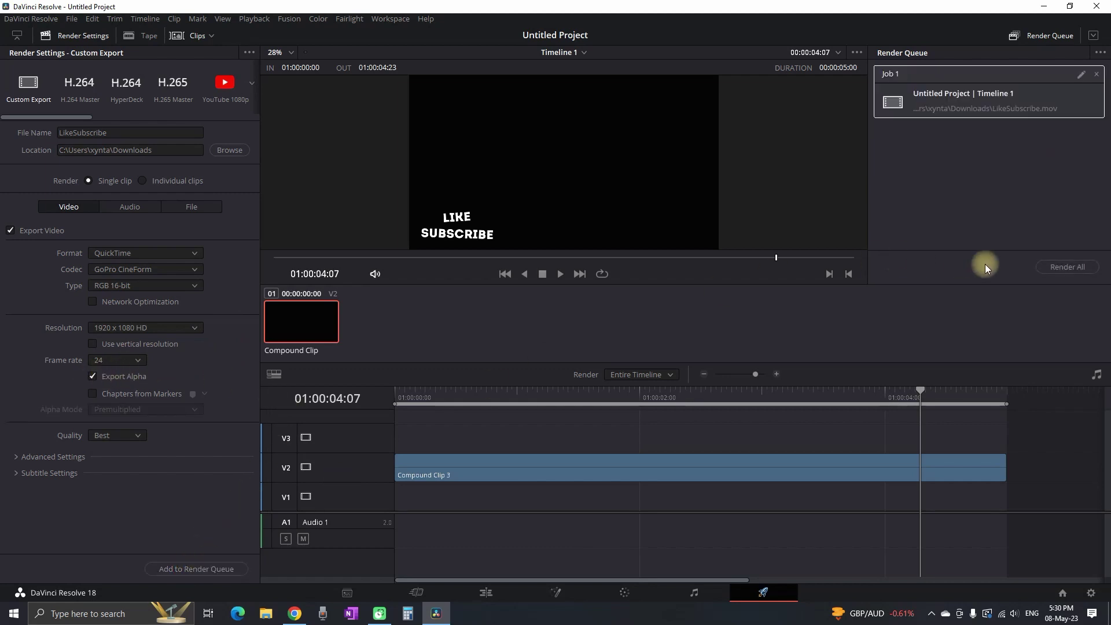
click(1069, 267)
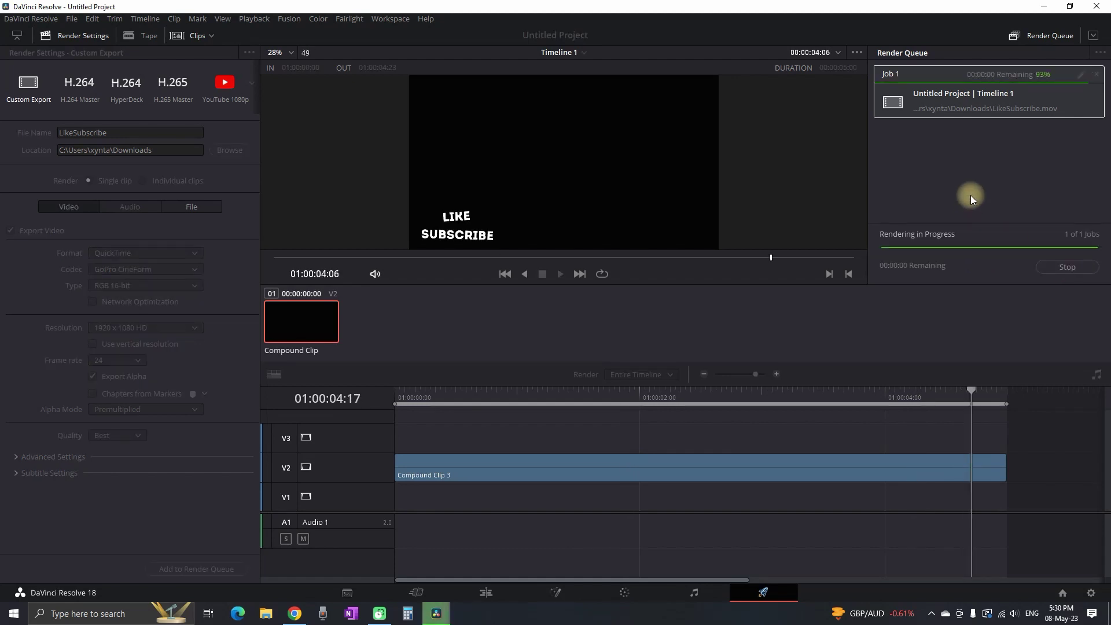
click(485, 592)
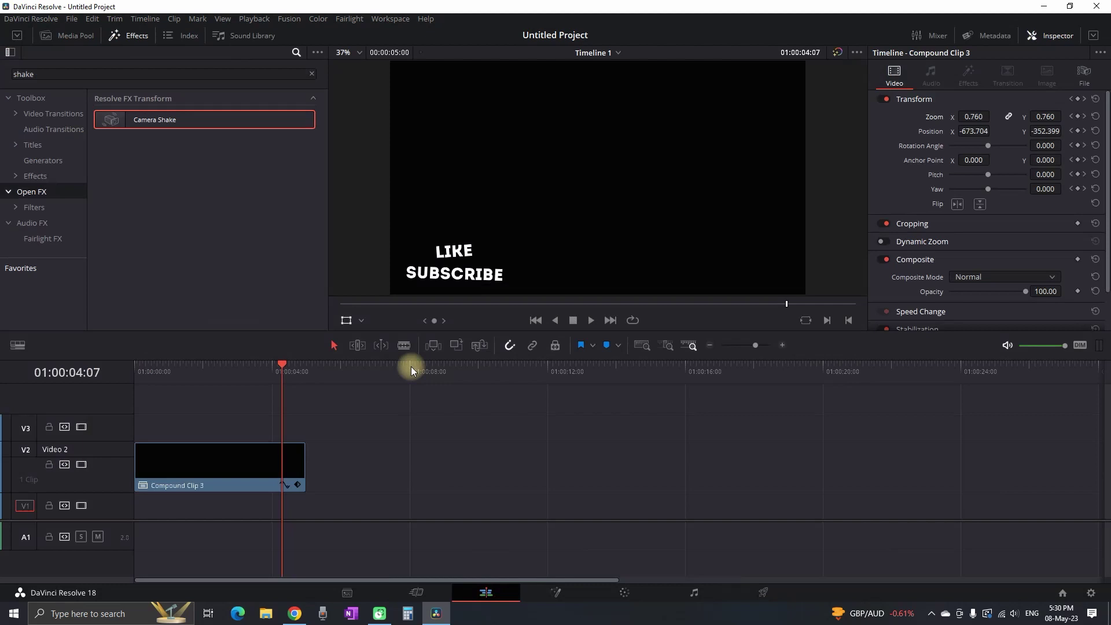
Step: Move Compound Clip 3 to about 01:00:19 and place a new Four Color Gradient on V1
click(81, 38)
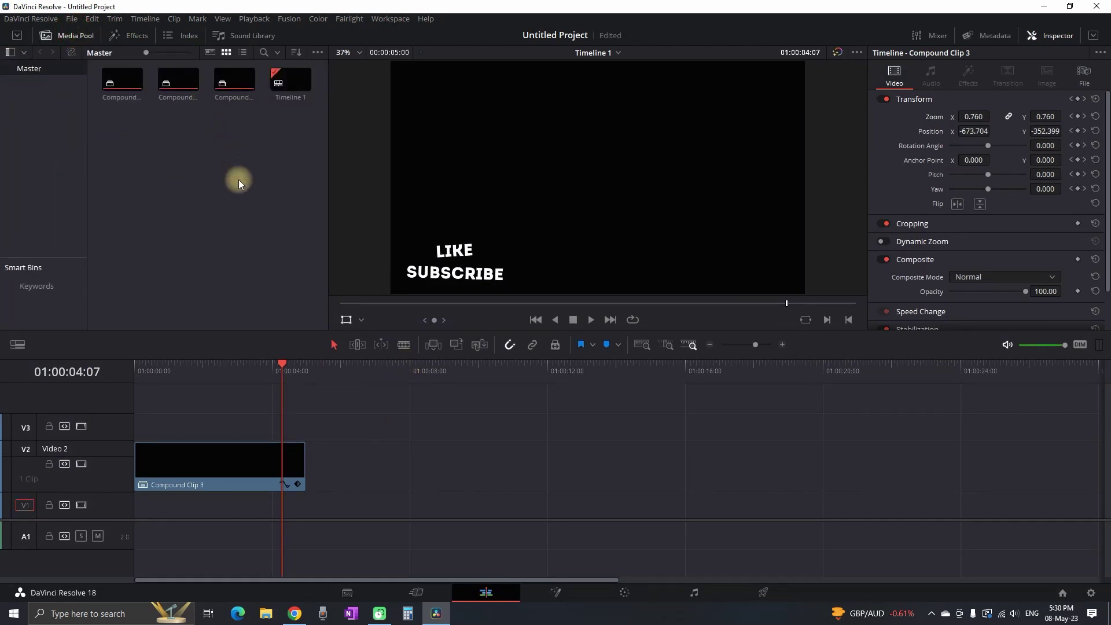
drag(217, 445, 883, 451)
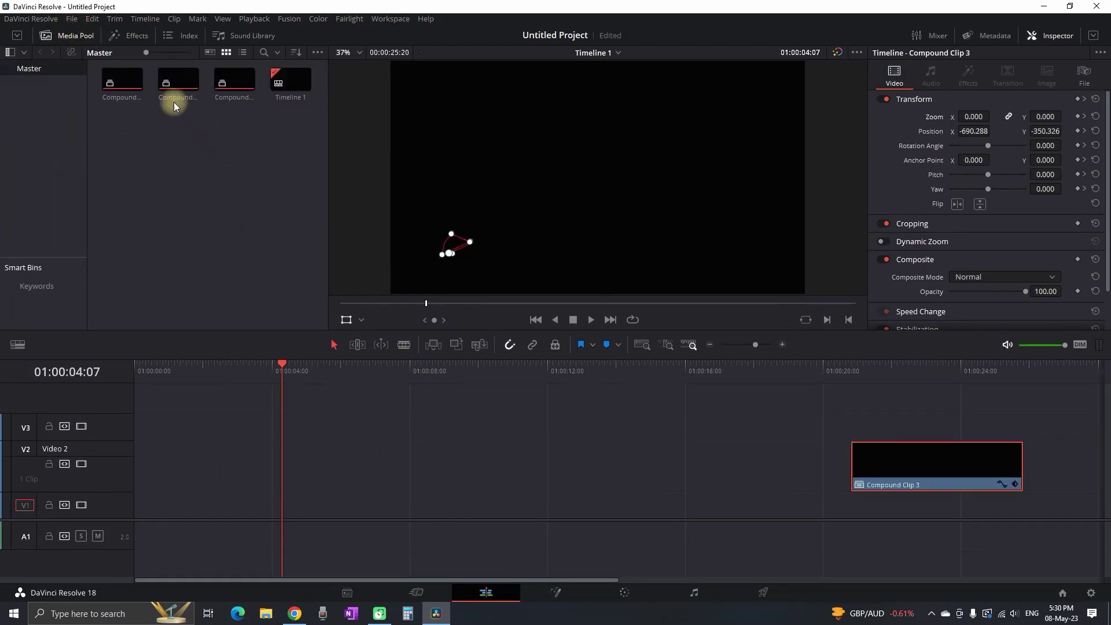
click(128, 35)
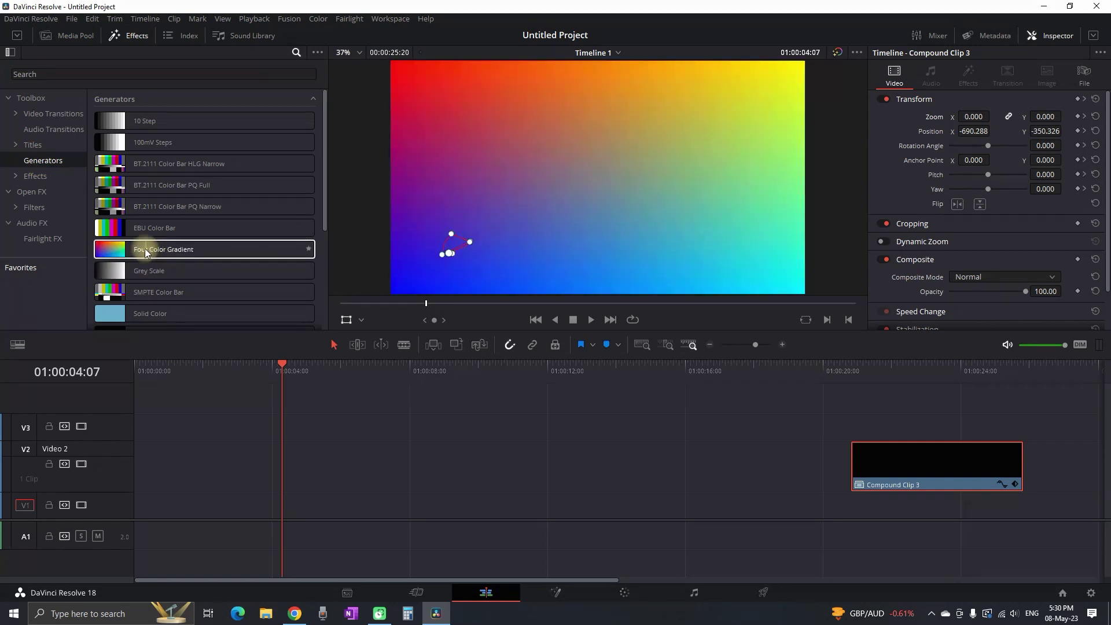
drag(145, 247, 140, 506)
Step: Import LikeSubscribe.mov from Downloads into the Media Pool
key(ctrl+i)
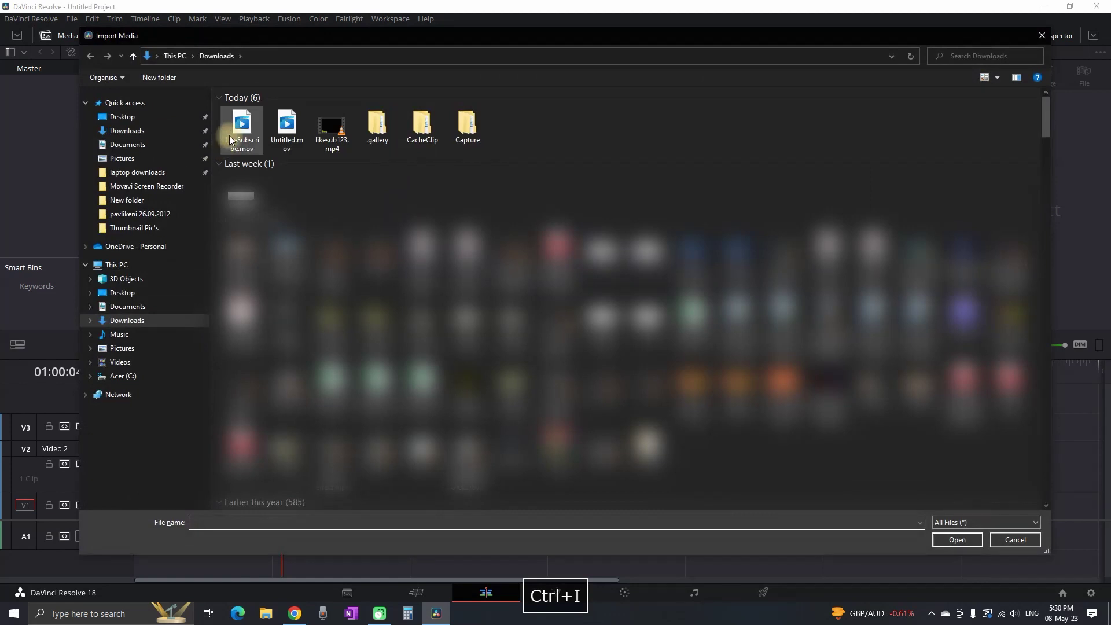
click(237, 128)
click(958, 540)
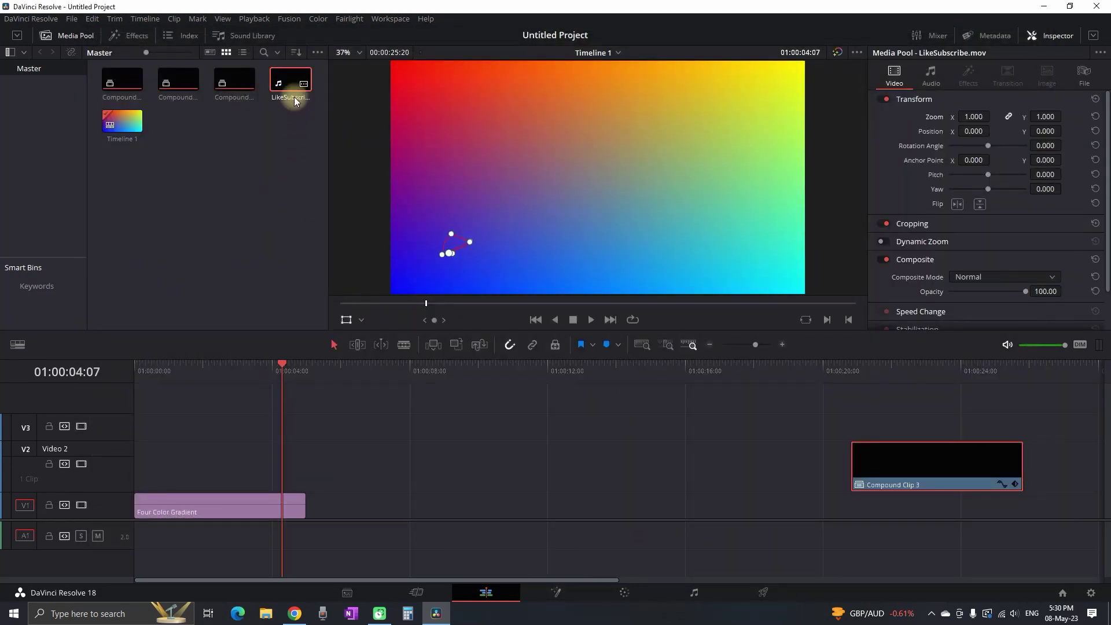
Step: Place LikeSubscribe.mov on V2 over the gradient at the start and preview it
drag(291, 86, 134, 468)
drag(145, 376, 122, 373)
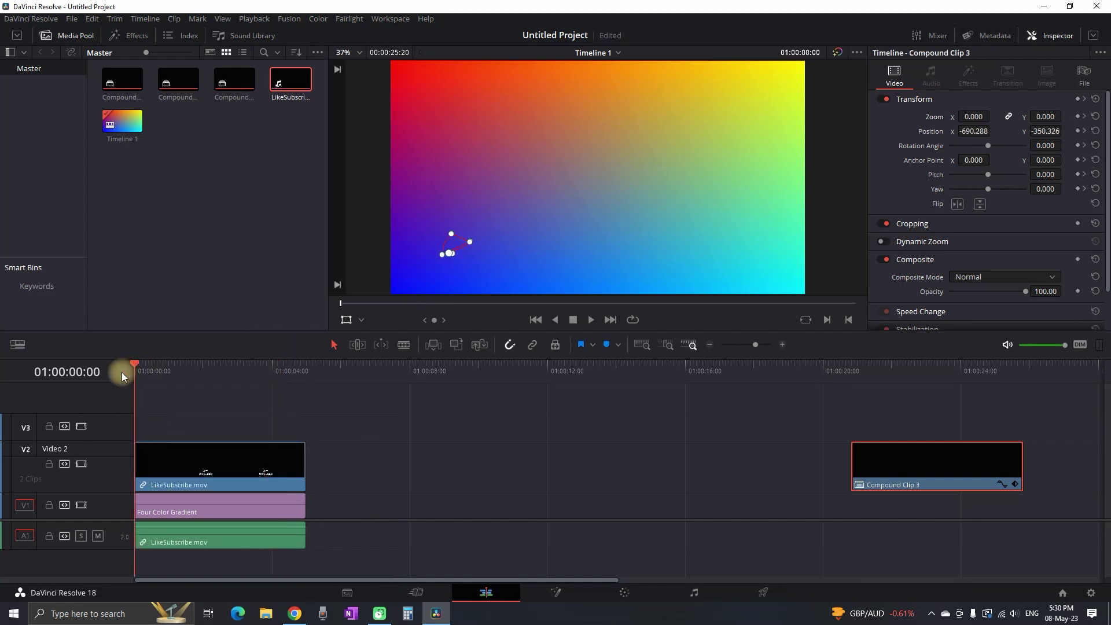
key(space)
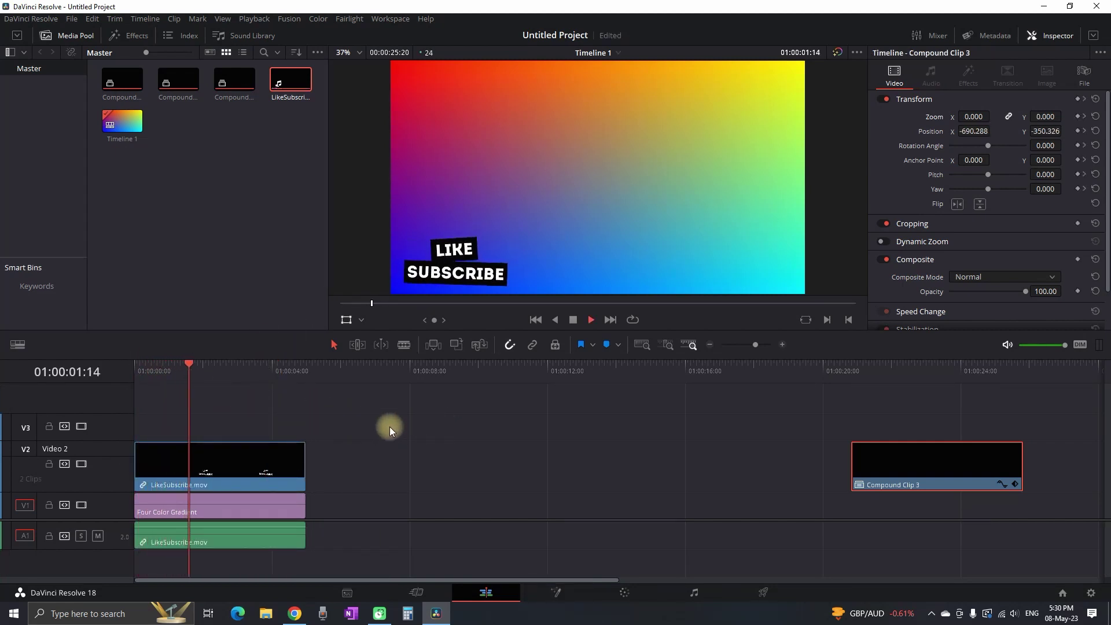
key(space)
Step: Lengthen the Four Color Gradient, slide LikeSubscribe.mov later on V2, and play the edit
drag(310, 507, 566, 504)
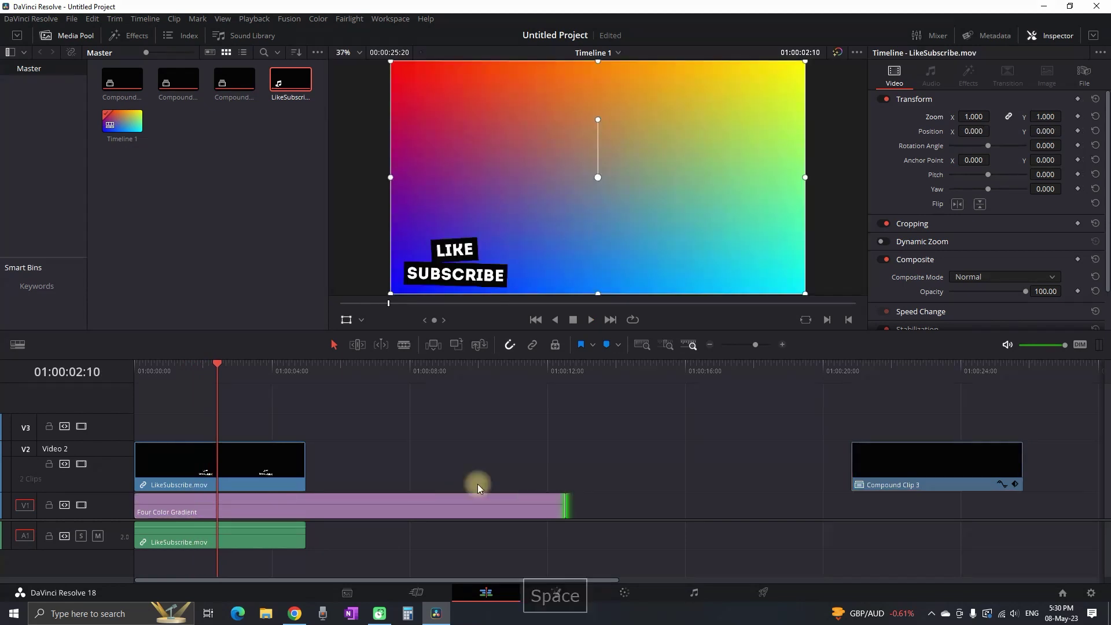
drag(283, 463, 412, 463)
key(space)
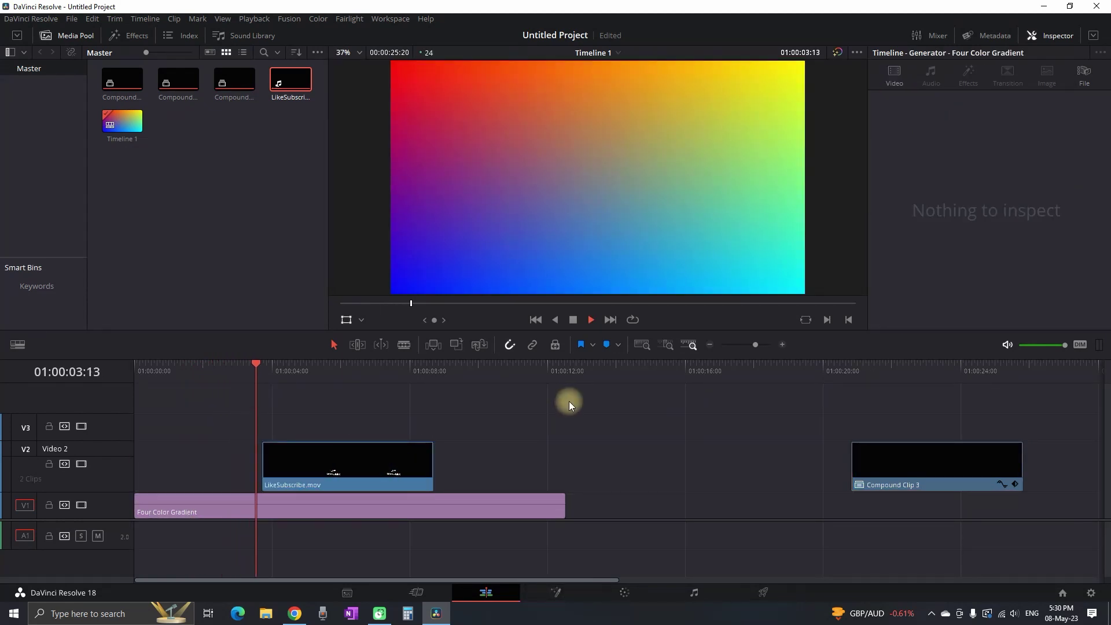